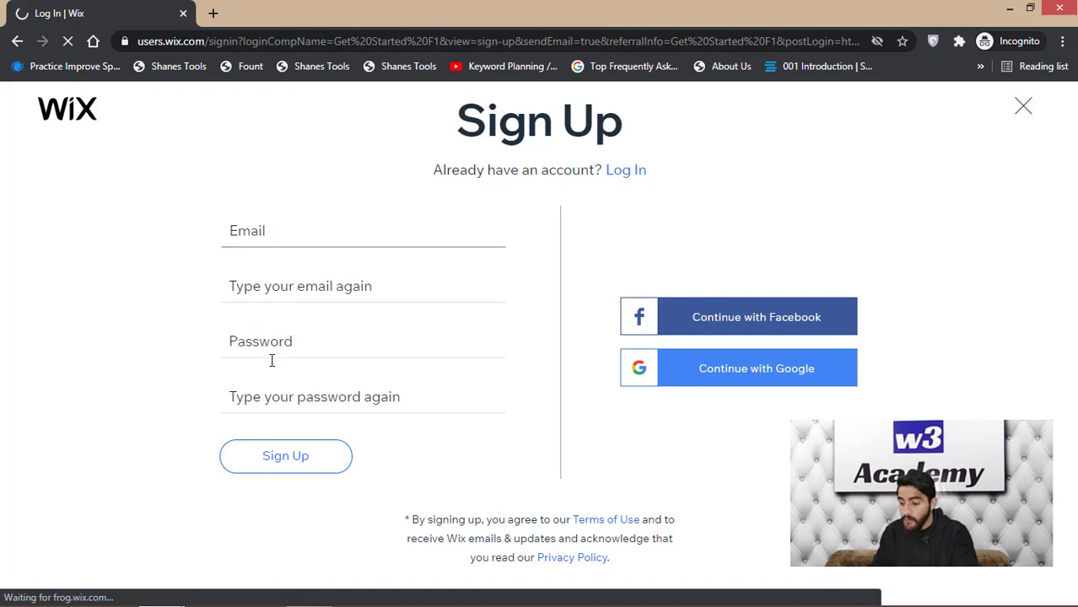
# Log in to the existing account and create a new Business site using the template-based Editor
pyautogui.click(624, 176)
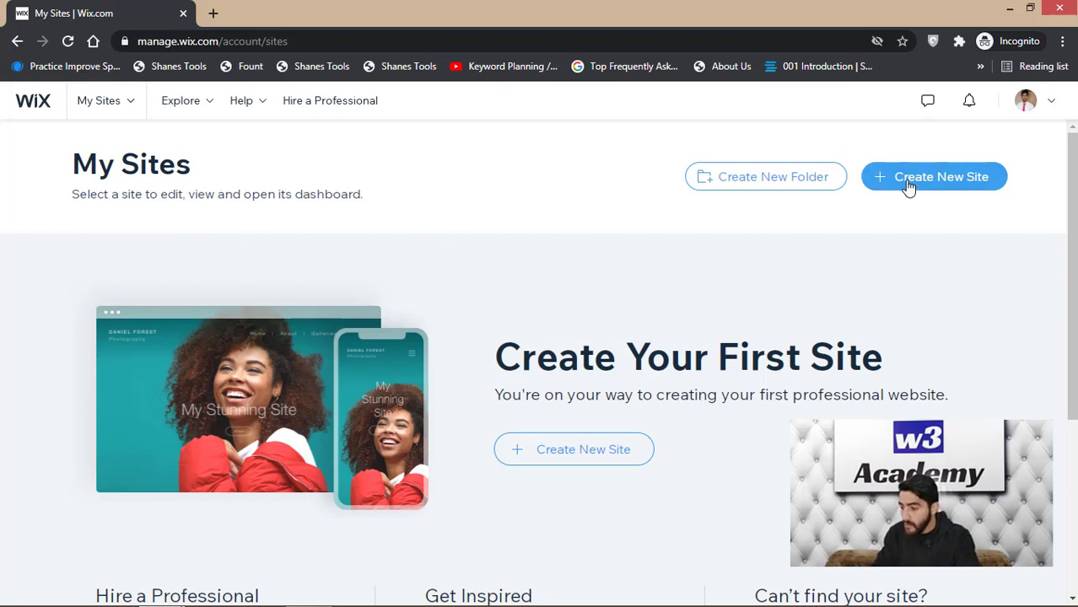
pyautogui.click(948, 182)
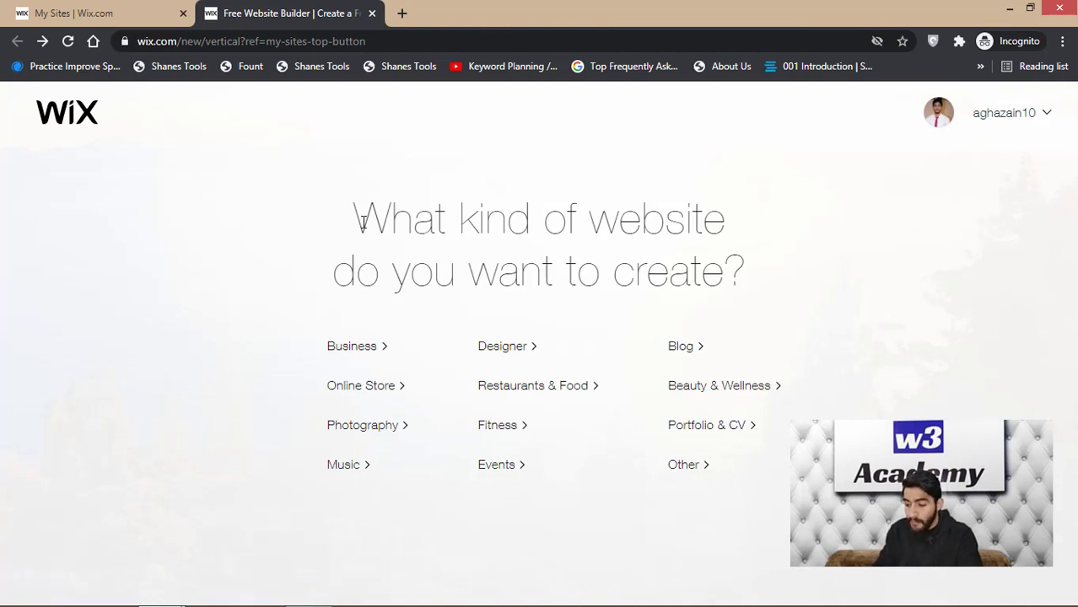
pyautogui.click(350, 353)
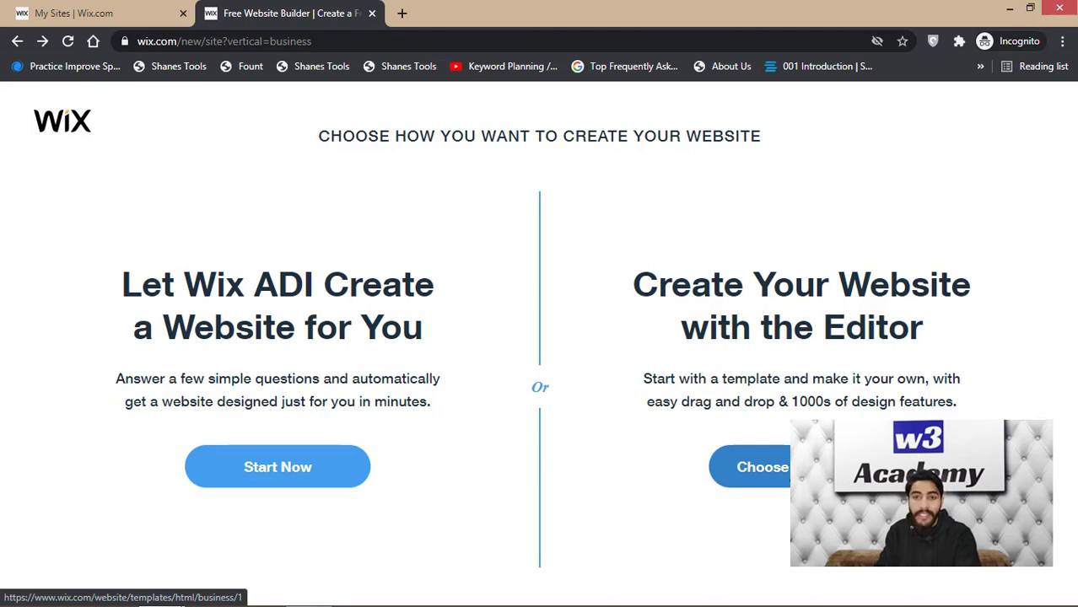
pyautogui.click(760, 467)
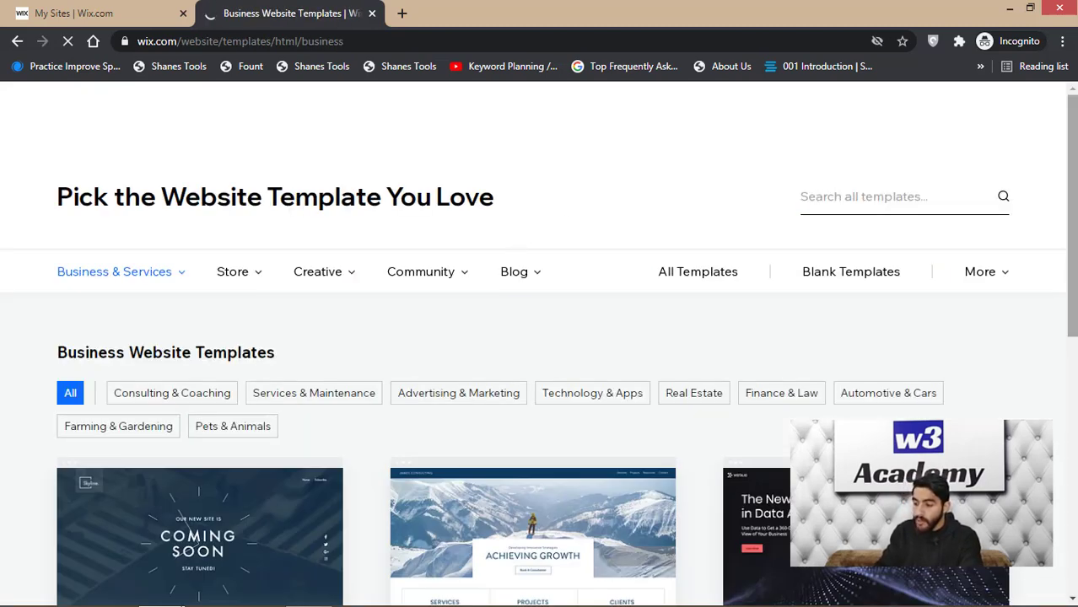
# Search the website templates for "landing page"
pyautogui.scroll(-15, 540, 338)
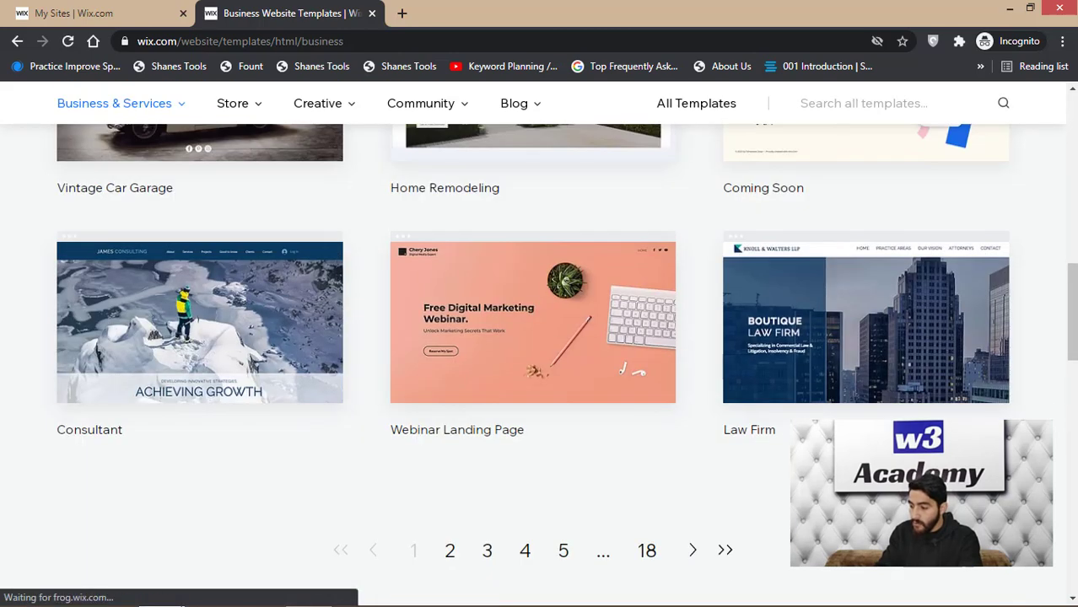
pyautogui.moveTo(1072, 308); pyautogui.dragTo(1071, 139)
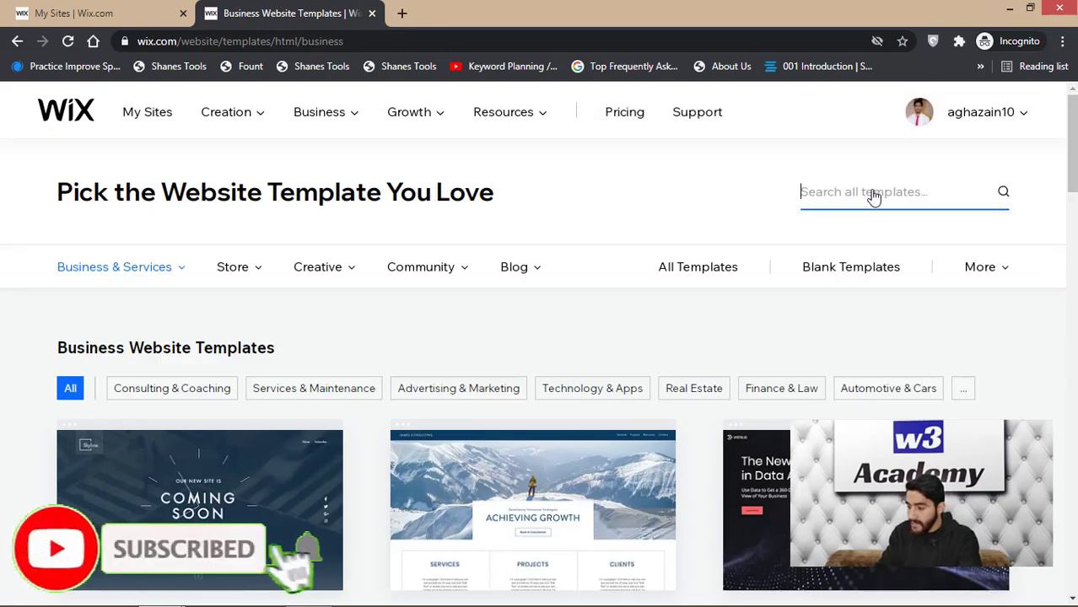
pyautogui.click(874, 195)
pyautogui.write('landing page')
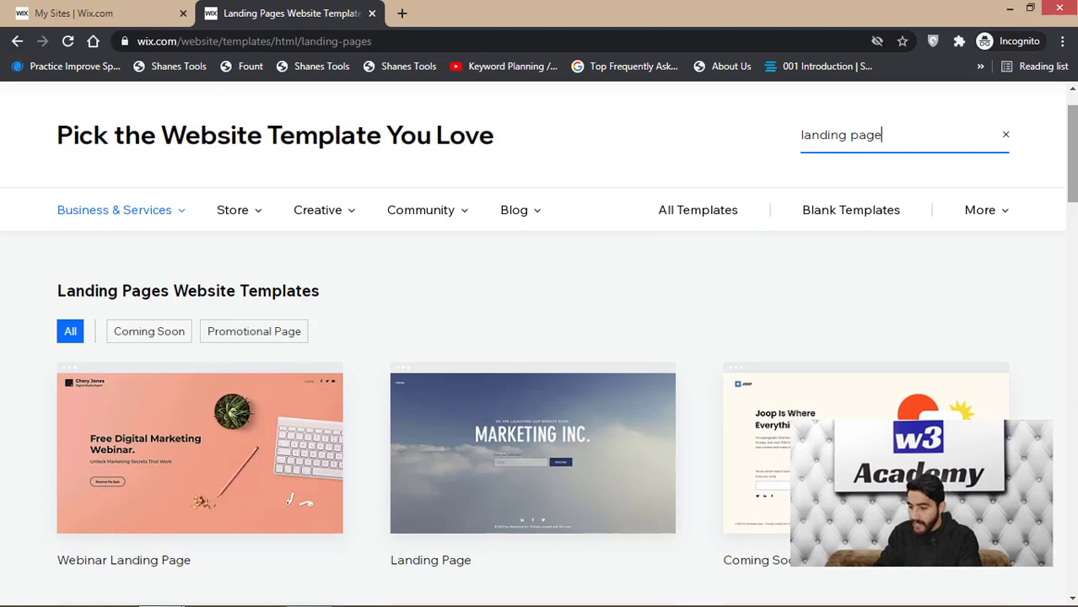
# Narrow the landing page templates to the Promotional Page category
pyautogui.scroll(-5, 538, 344)
pyautogui.scroll(1, 538, 344)
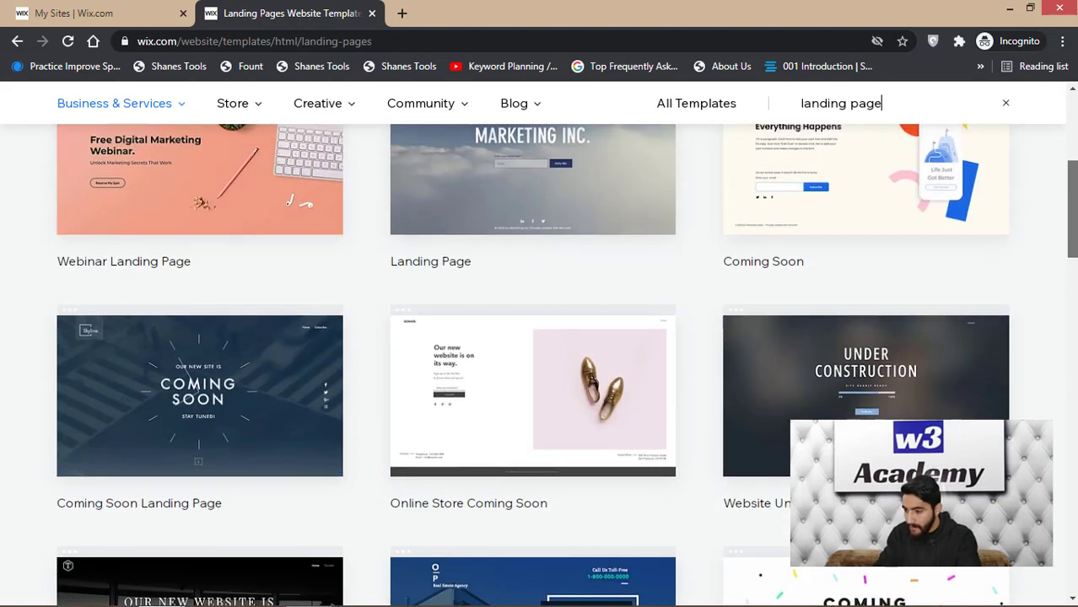
pyautogui.scroll(1, 1074, 184)
pyautogui.scroll(4, 1074, 183)
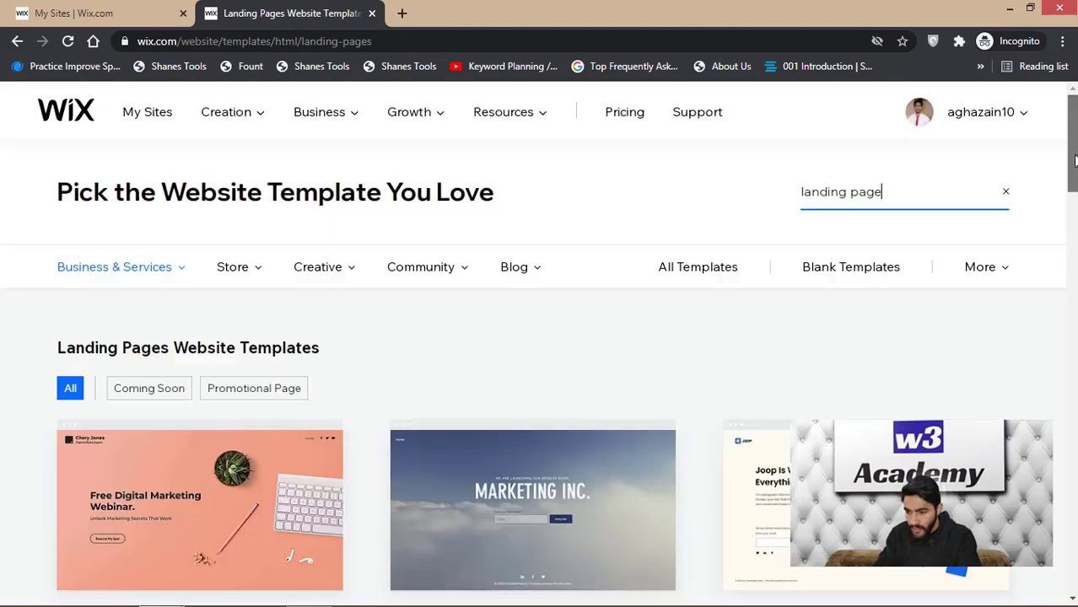
pyautogui.click(249, 392)
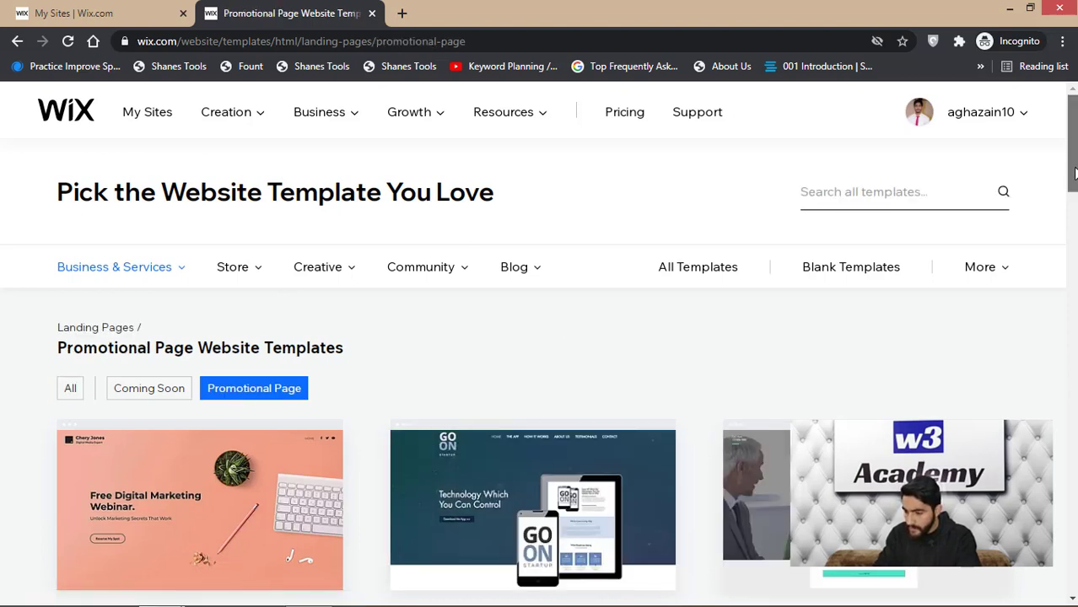
# Open the Webinar Landing Page template for editing and dismiss the welcome window
pyautogui.scroll(-3, 540, 355)
pyautogui.scroll(-1, 540, 354)
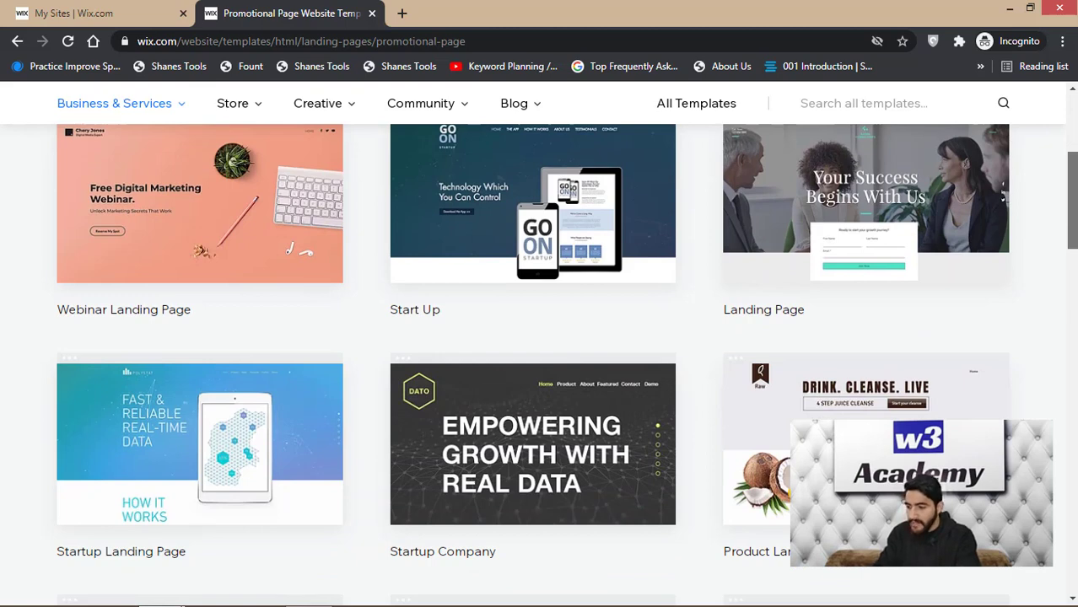
pyautogui.scroll(-1, 540, 355)
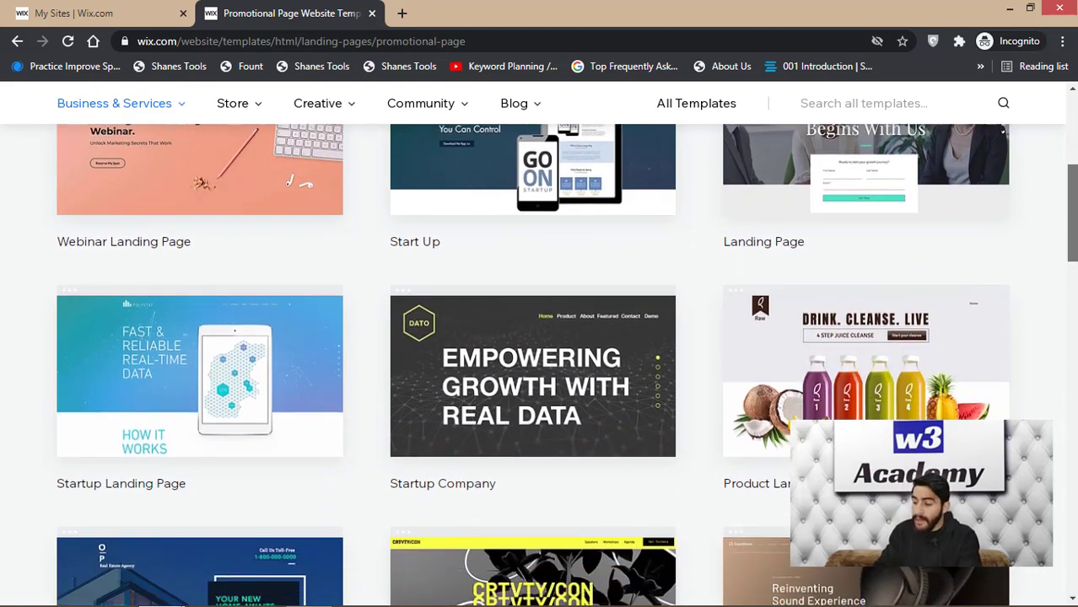
pyautogui.scroll(-4, 459, 214)
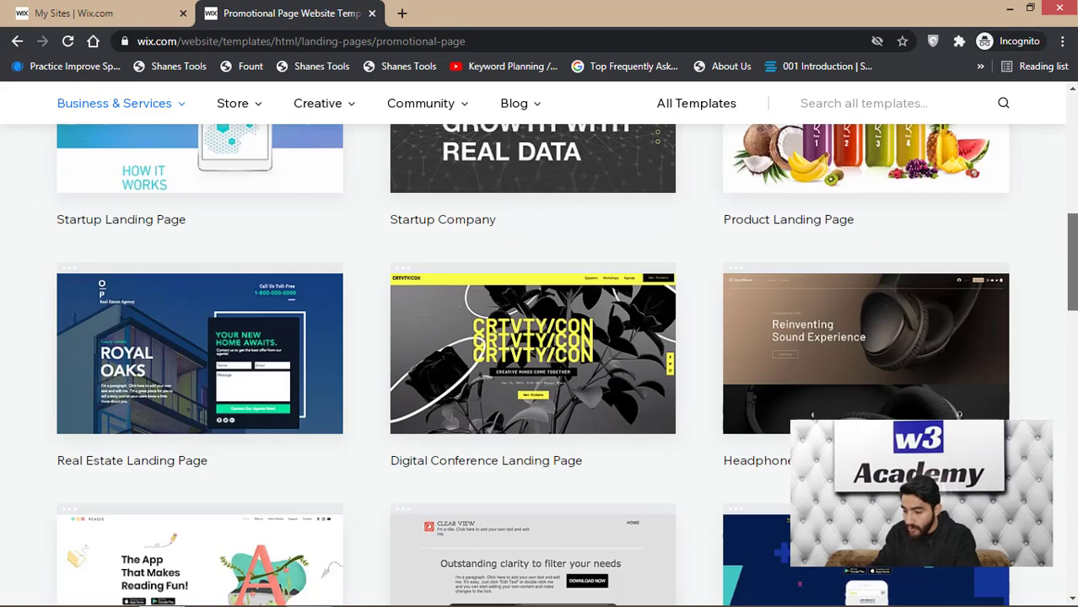
pyautogui.scroll(7, 459, 214)
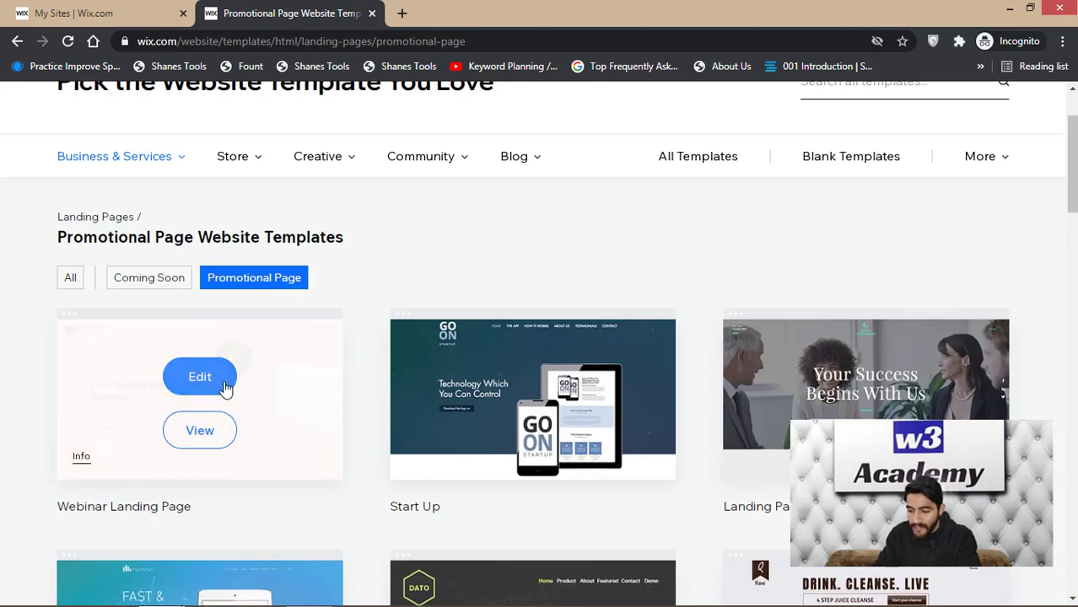
pyautogui.click(224, 387)
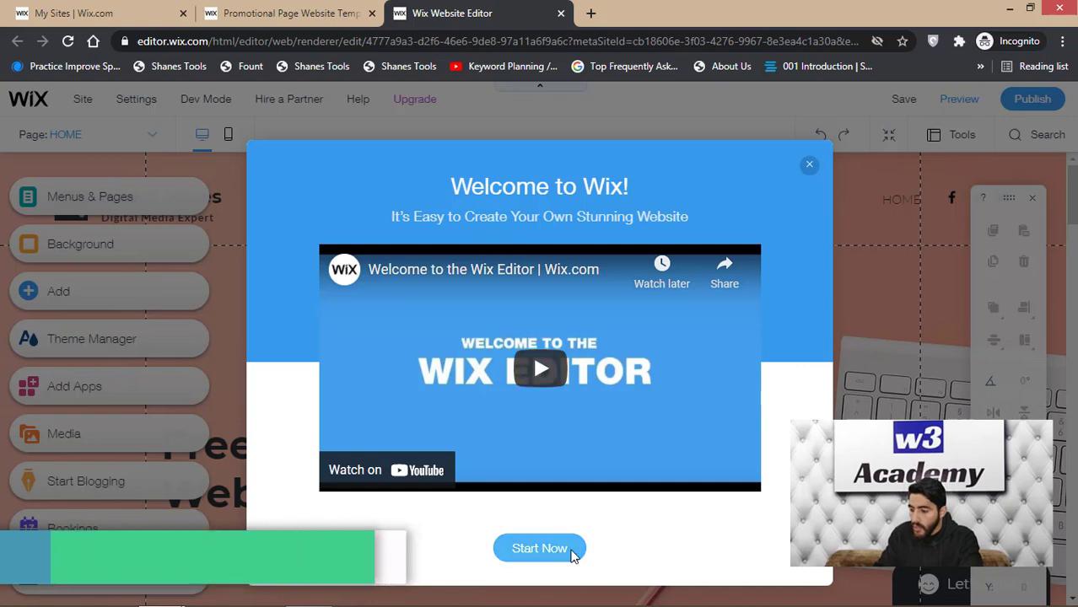
pyautogui.click(571, 553)
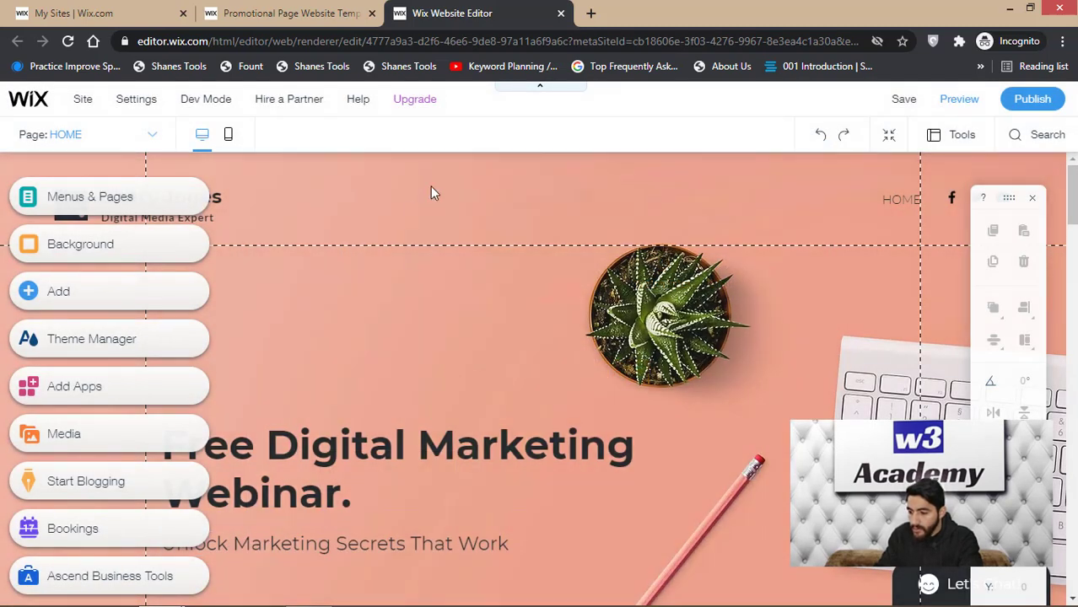
# Hide the editor controls and review the opening section of the template page
pyautogui.click(539, 90)
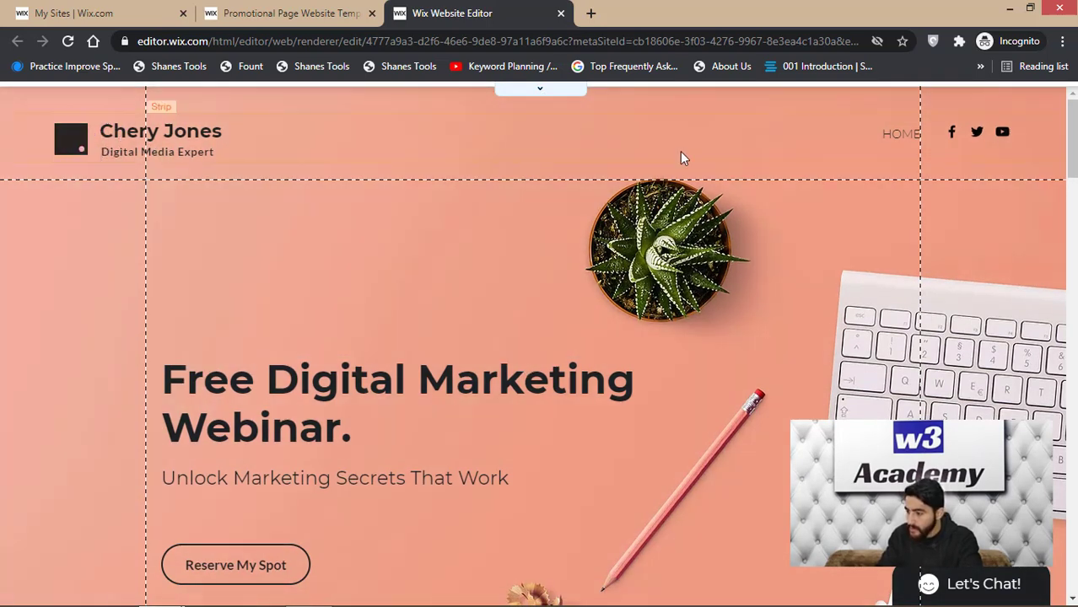
pyautogui.moveTo(1074, 157)
pyautogui.mouseDown()
pyautogui.moveTo(1074, 460)
pyautogui.moveTo(1074, 155)
pyautogui.mouseUp()
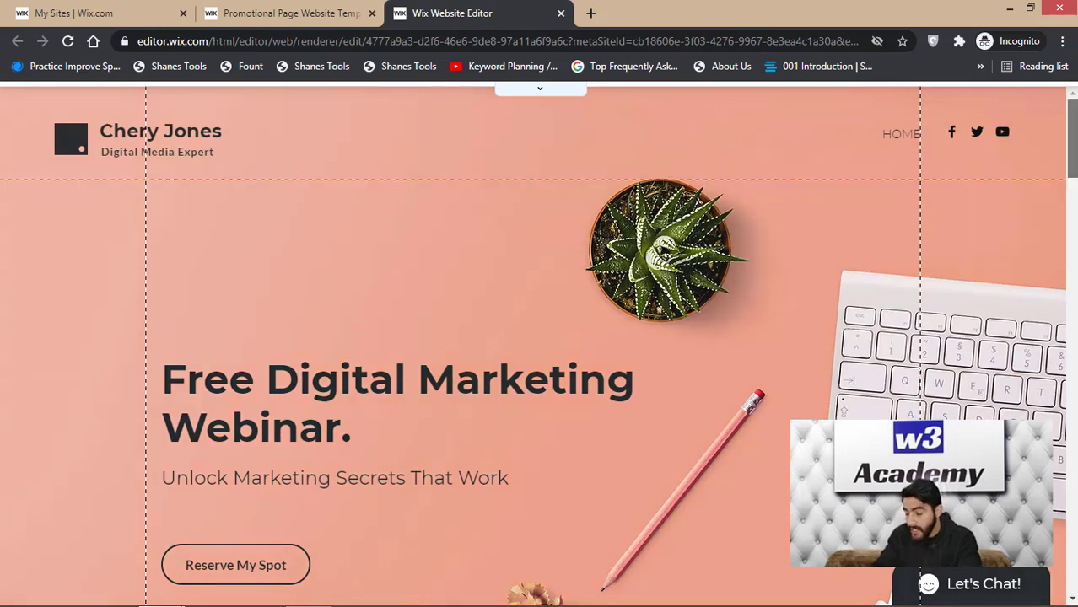
pyautogui.moveTo(1074, 139); pyautogui.dragTo(1074, 155)
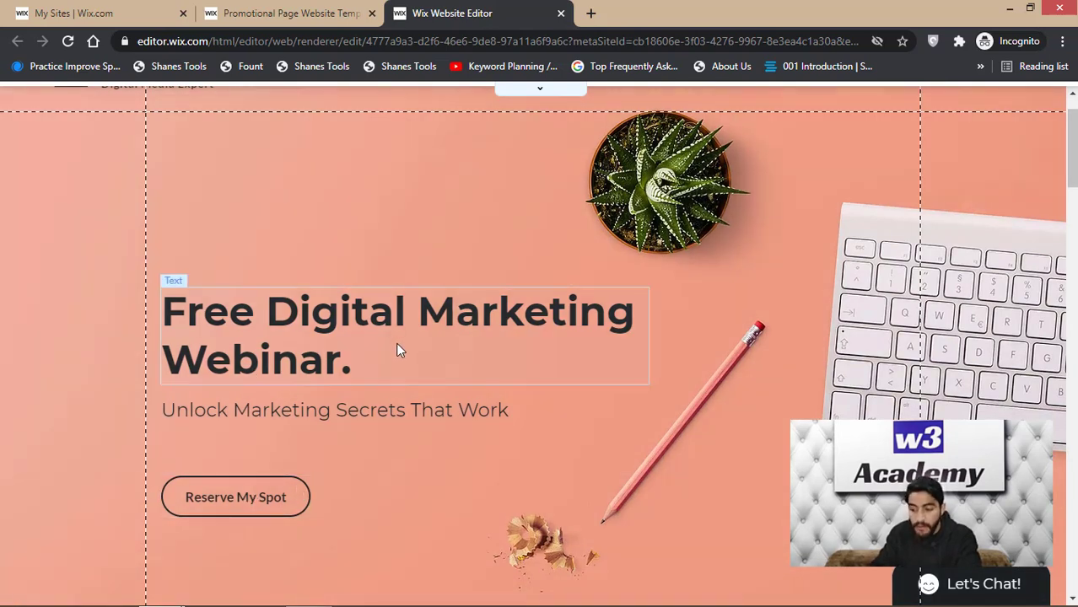
# Change the background of the webinar headline strip to the white desk image with keyboard and mouse
pyautogui.moveTo(1073, 155); pyautogui.dragTo(1074, 200)
pyautogui.click(104, 371)
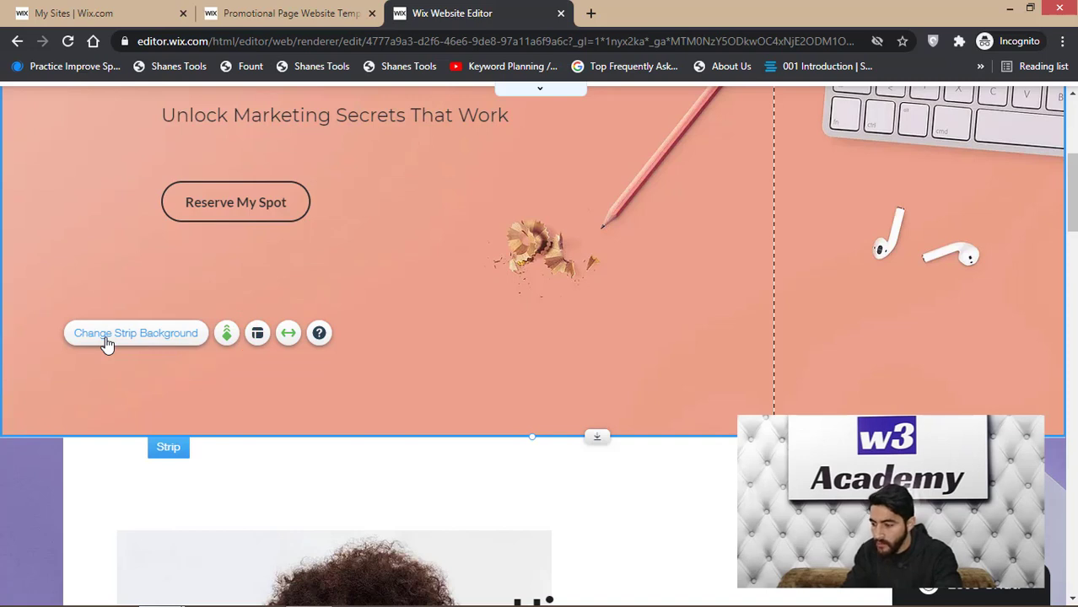
pyautogui.click(106, 337)
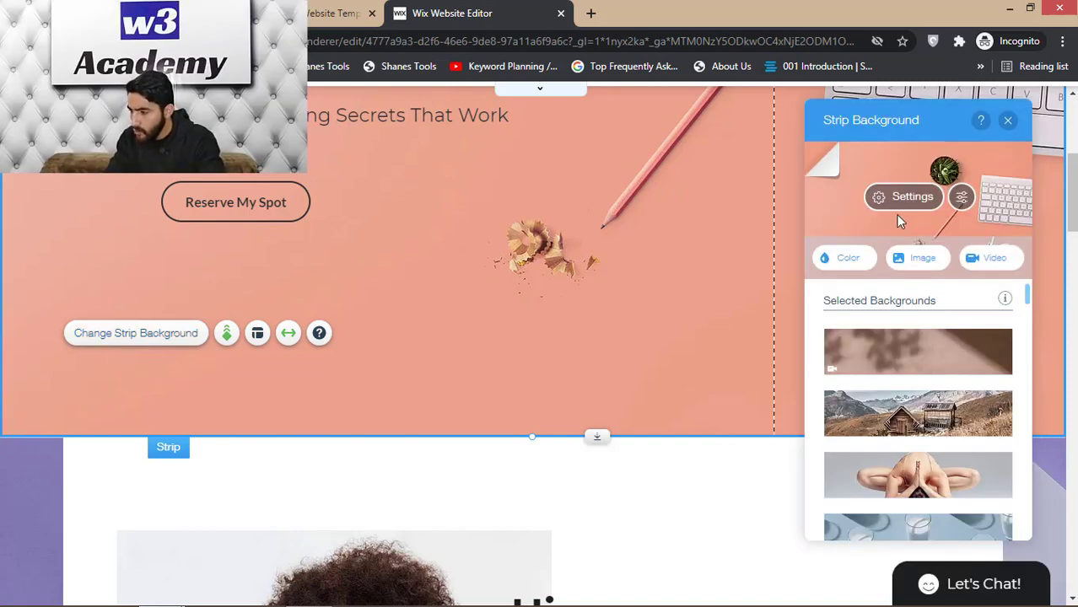
pyautogui.moveTo(1029, 297); pyautogui.dragTo(1030, 342)
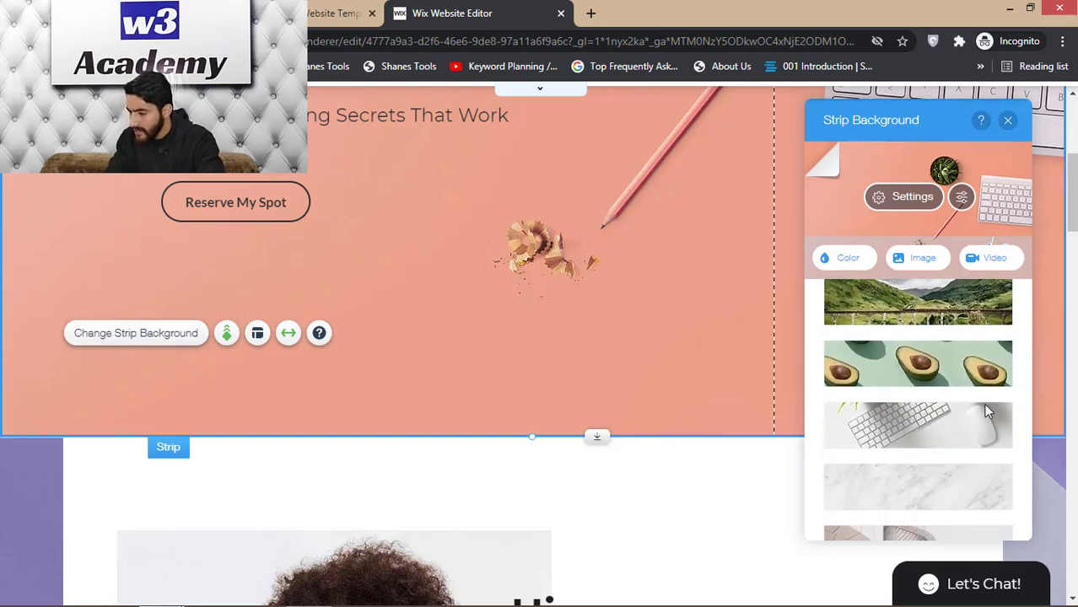
pyautogui.click(915, 431)
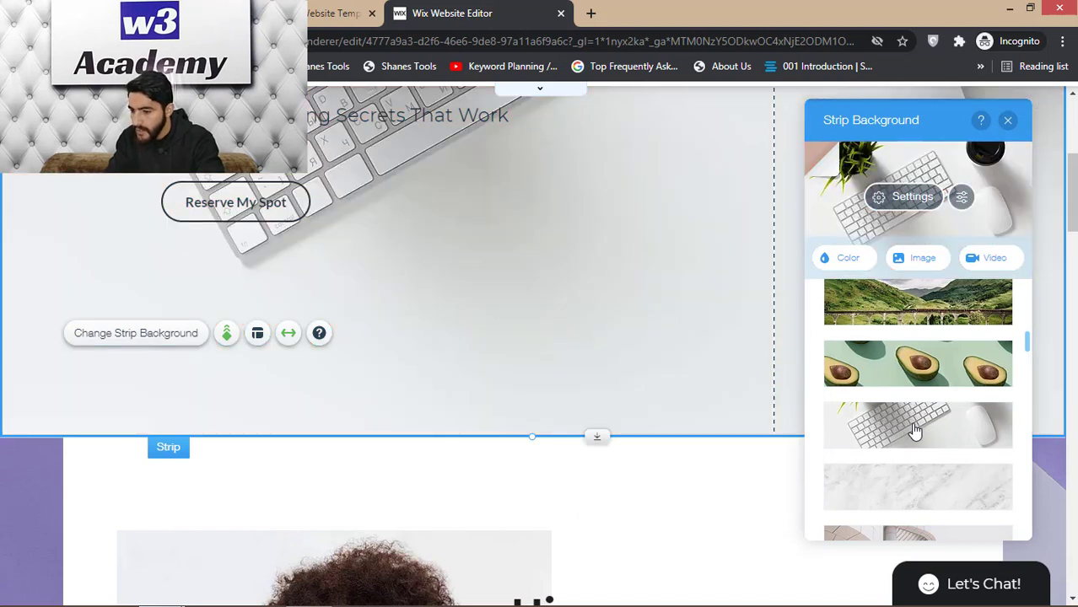
pyautogui.click(1009, 125)
# Delete the header column that holds the placeholder logo, name and tagline
pyautogui.scroll(4, 1074, 154)
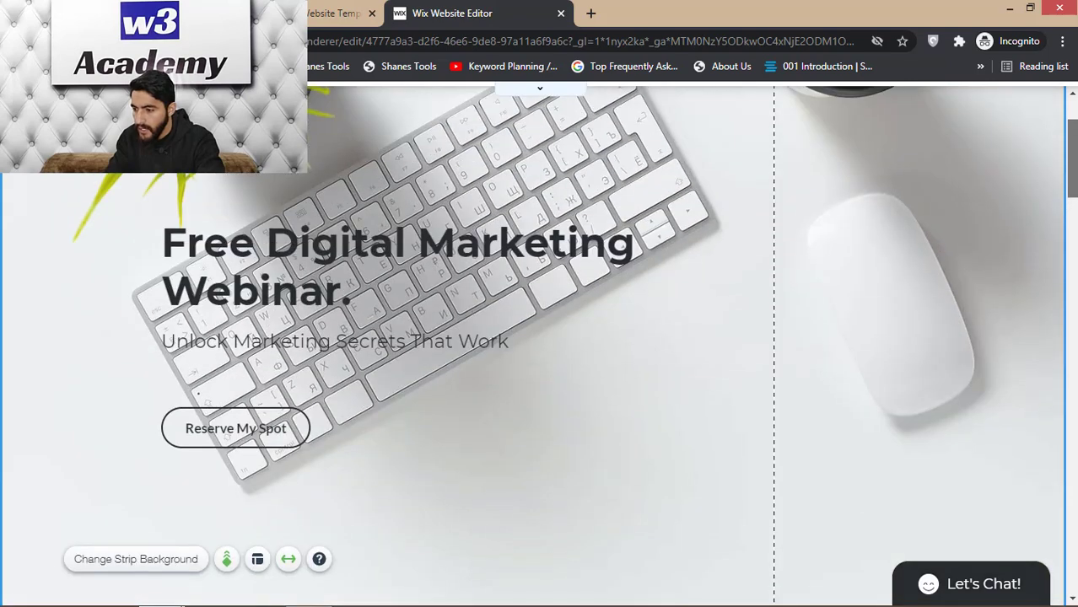
pyautogui.scroll(1, 1073, 143)
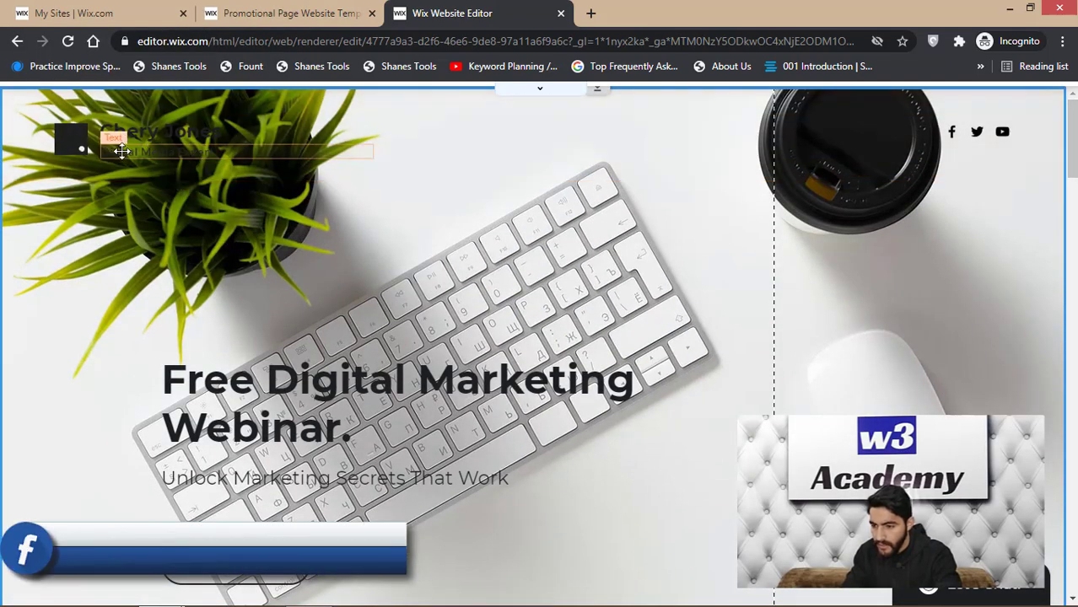
pyautogui.click(149, 132)
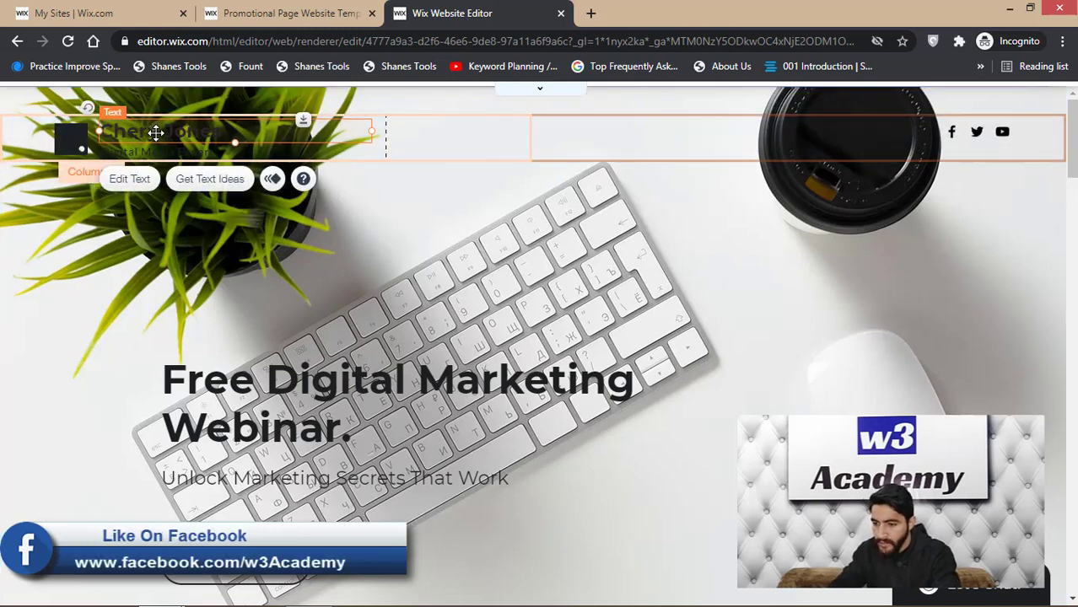
pyautogui.click(156, 132)
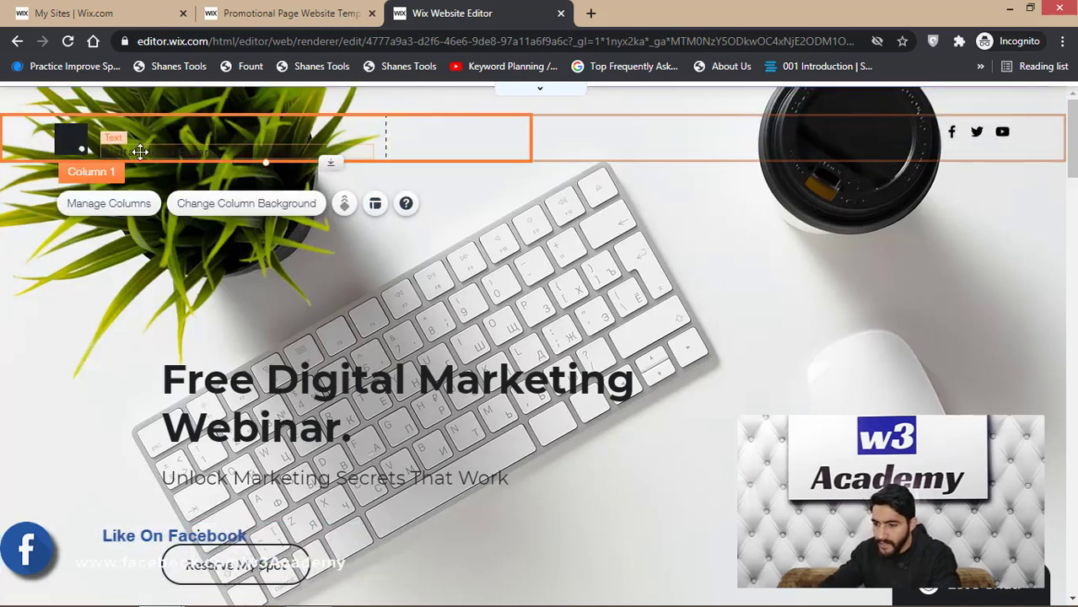
pyautogui.press('Delete')
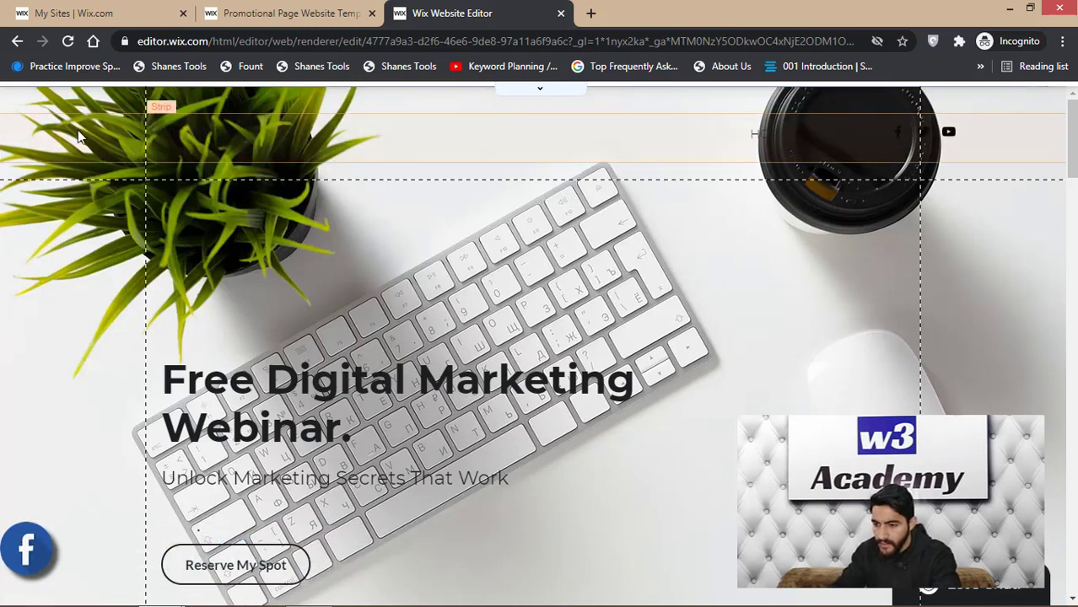
# Bring back the editor controls, upload logo.png from the computer and add it to the page as an image
pyautogui.click(111, 138)
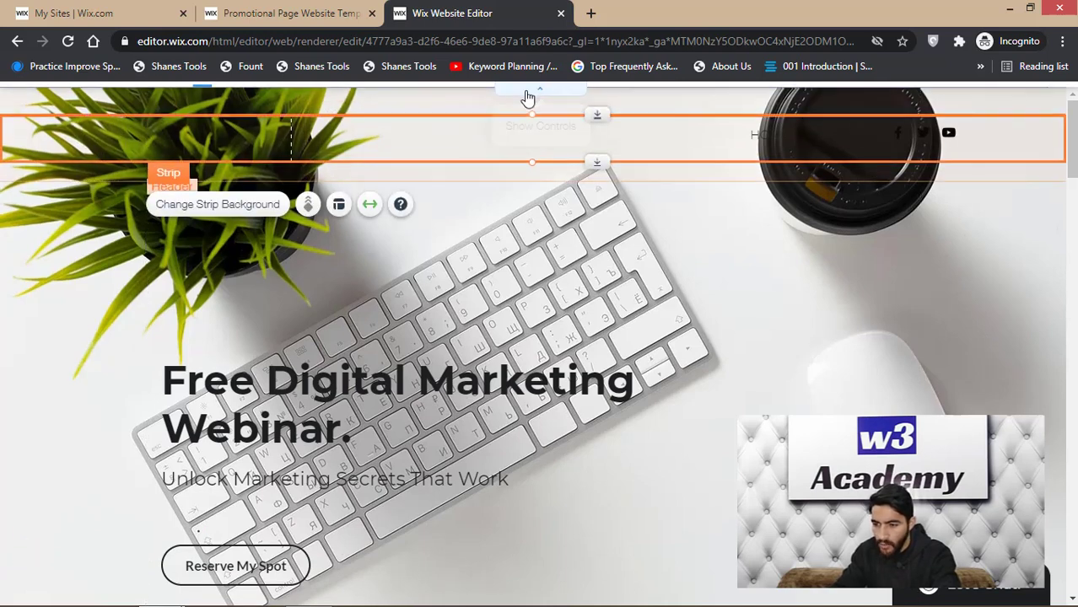
pyautogui.click(540, 88)
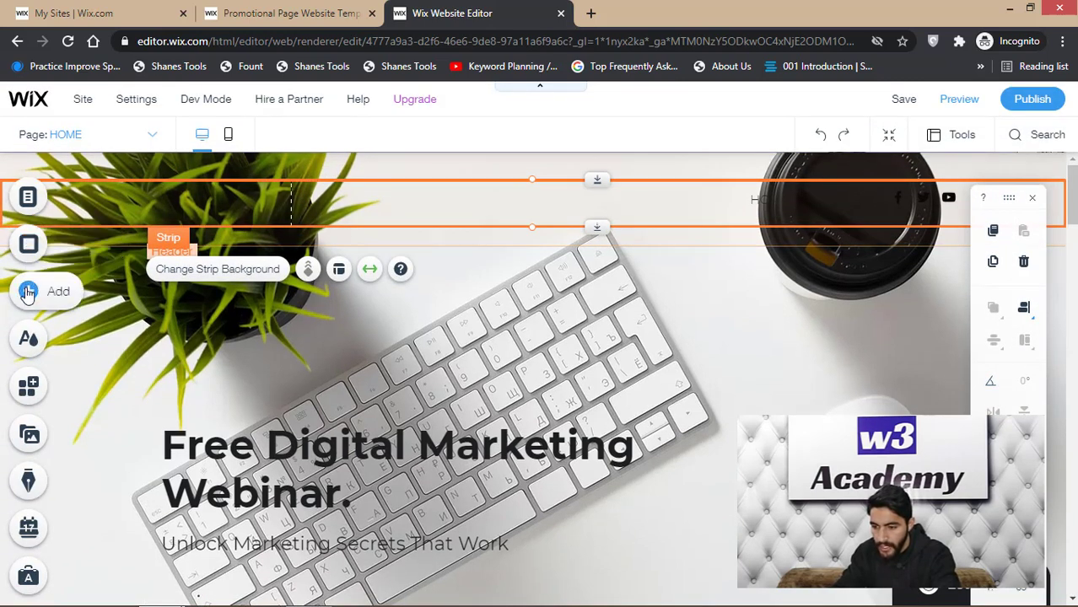
pyautogui.click(28, 292)
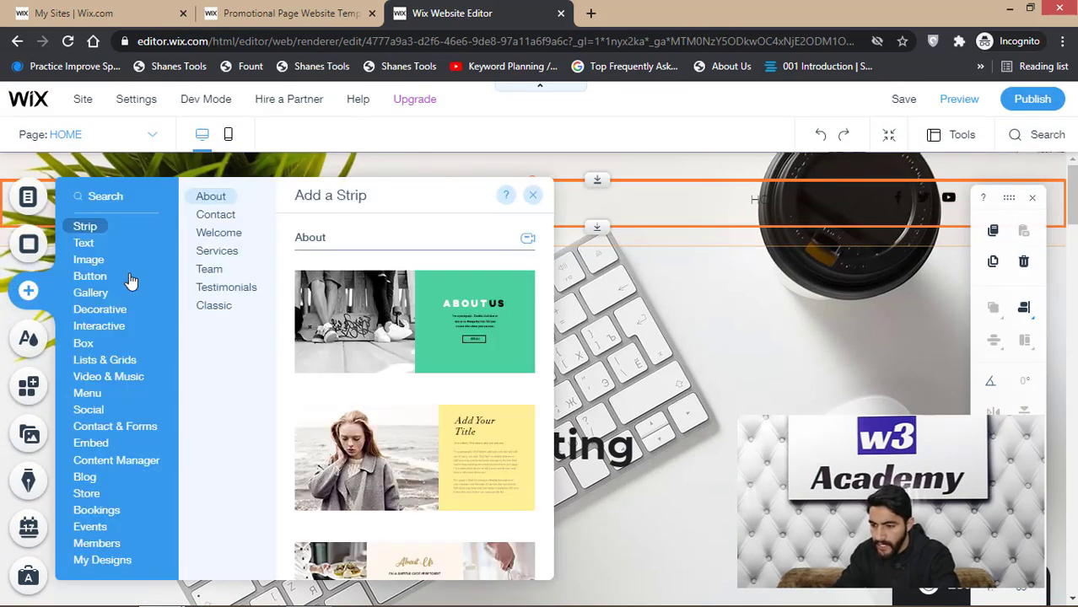
pyautogui.click(84, 261)
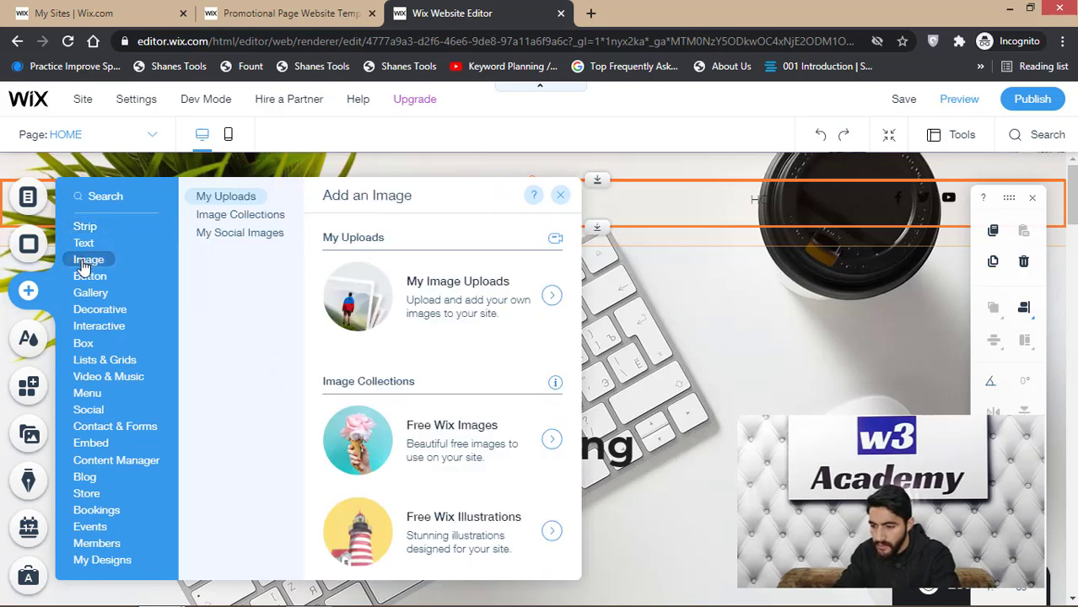
pyautogui.click(460, 299)
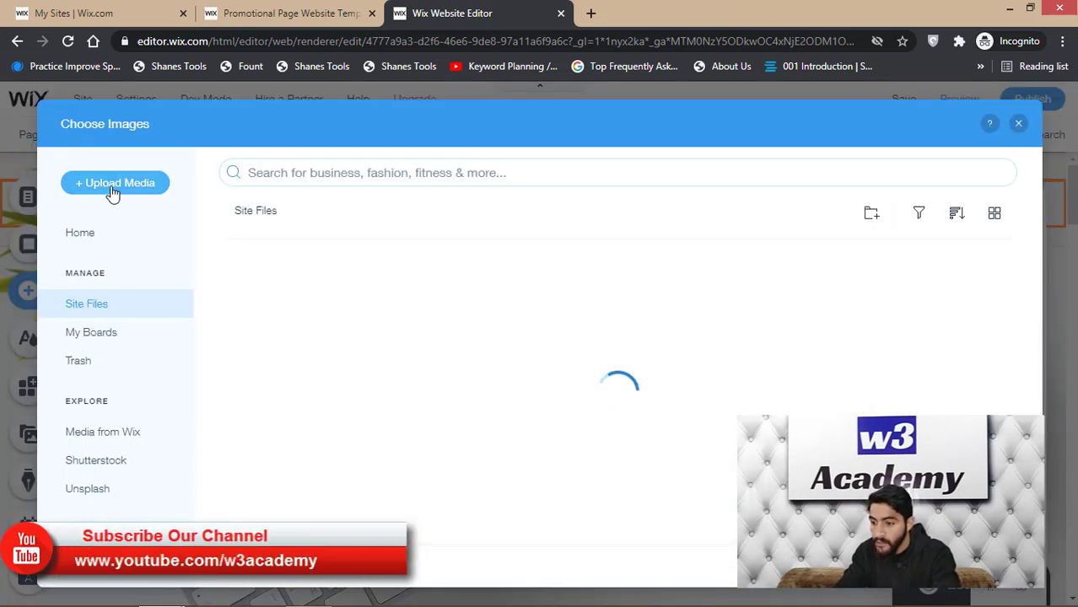
pyautogui.click(120, 183)
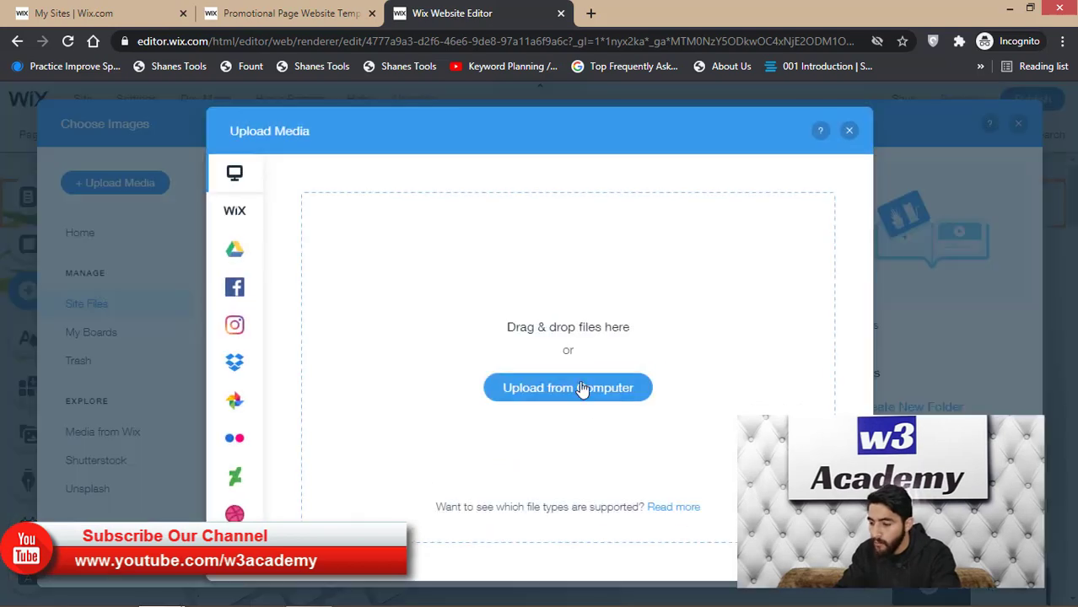
pyautogui.click(579, 385)
pyautogui.scroll(-2, 944, 262)
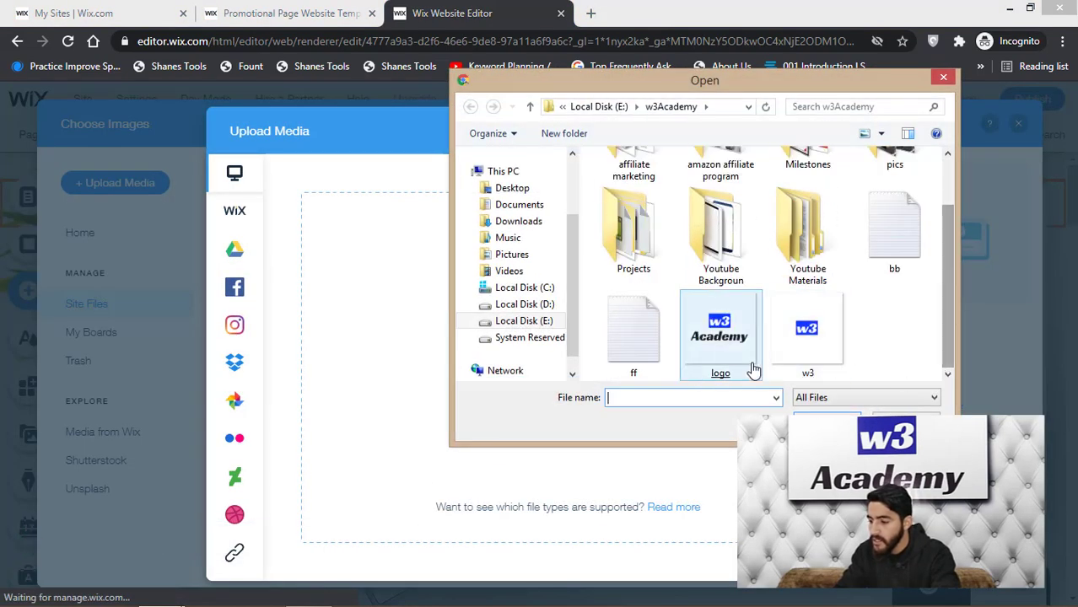
pyautogui.doubleClick(733, 354)
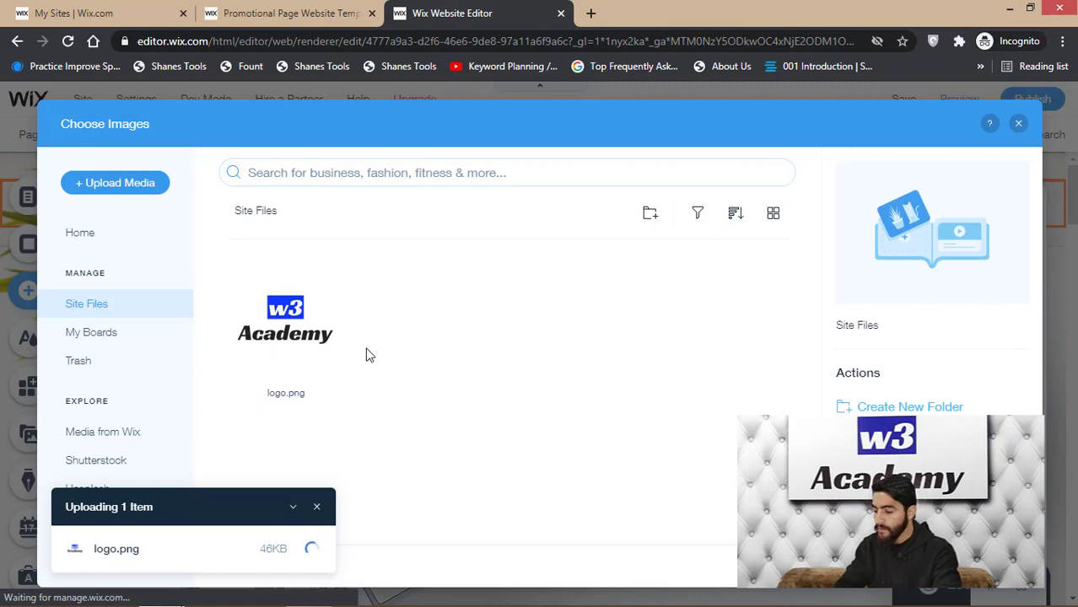
pyautogui.click(980, 567)
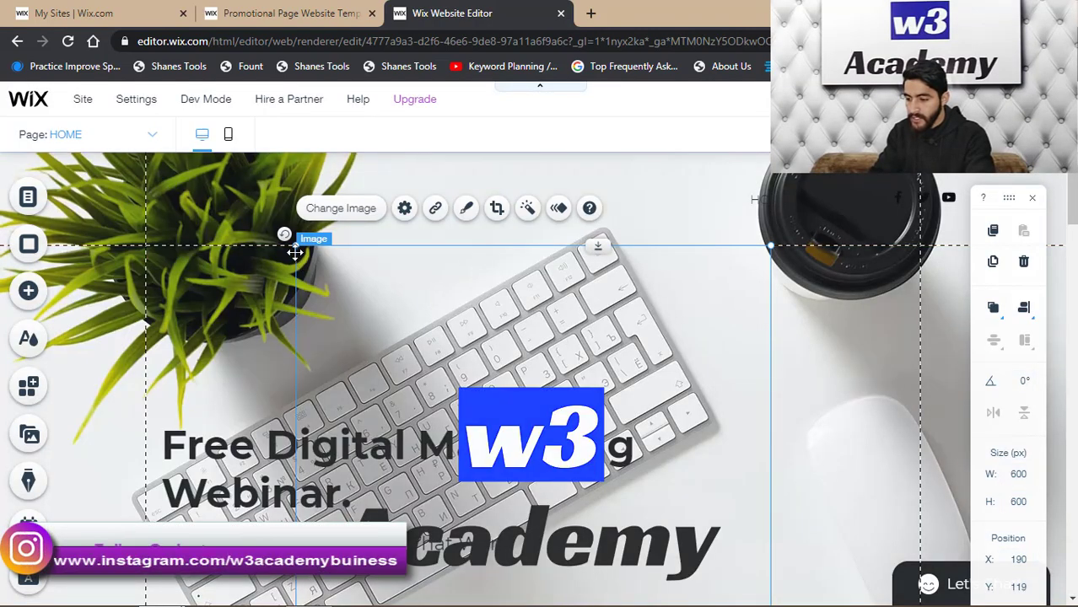
# Shrink the w3 Academy logo and move it to the centre of the header
pyautogui.moveTo(295, 244); pyautogui.dragTo(381, 331)
pyautogui.moveTo(449, 375); pyautogui.dragTo(632, 513)
pyautogui.moveTo(678, 580); pyautogui.dragTo(524, 182)
pyautogui.click(798, 413)
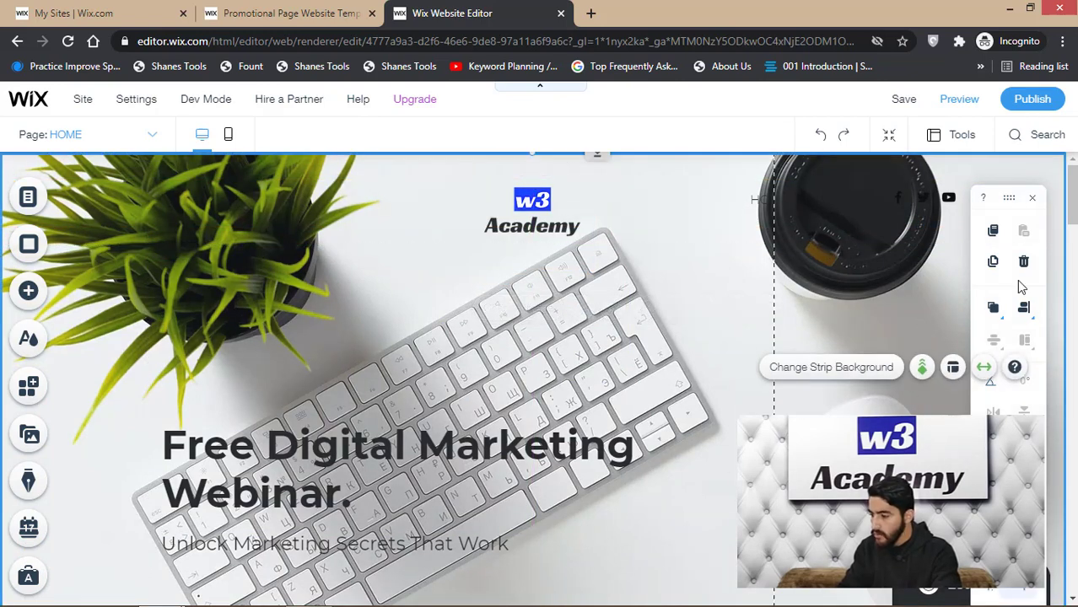
# Add the Subscribe form with green-outlined name and email fields and a terms checkbox to the webinar section
pyautogui.scroll(-2, 266, 379)
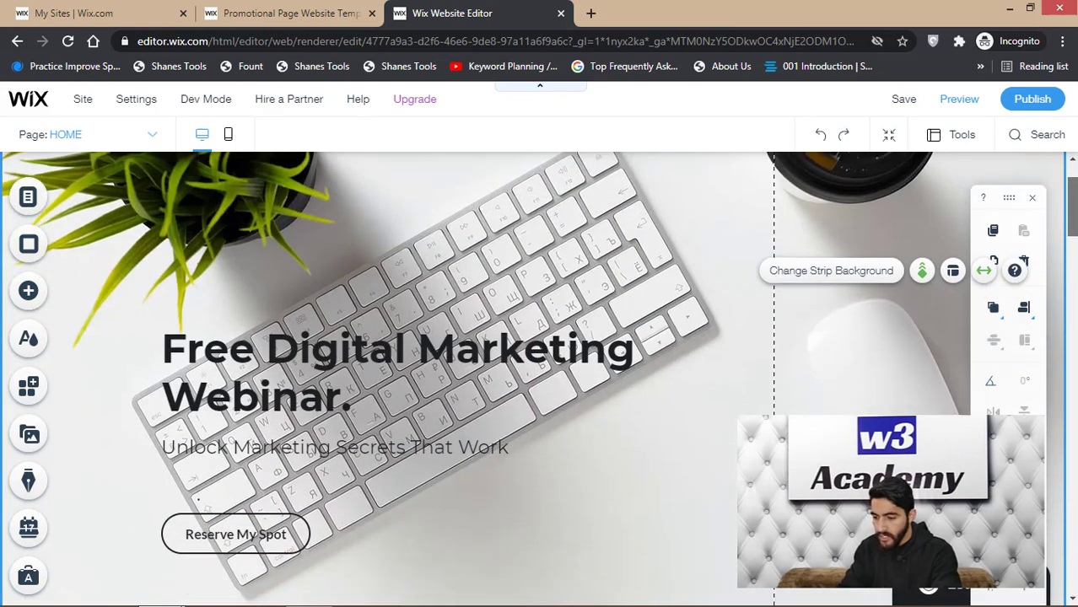
pyautogui.click(406, 377)
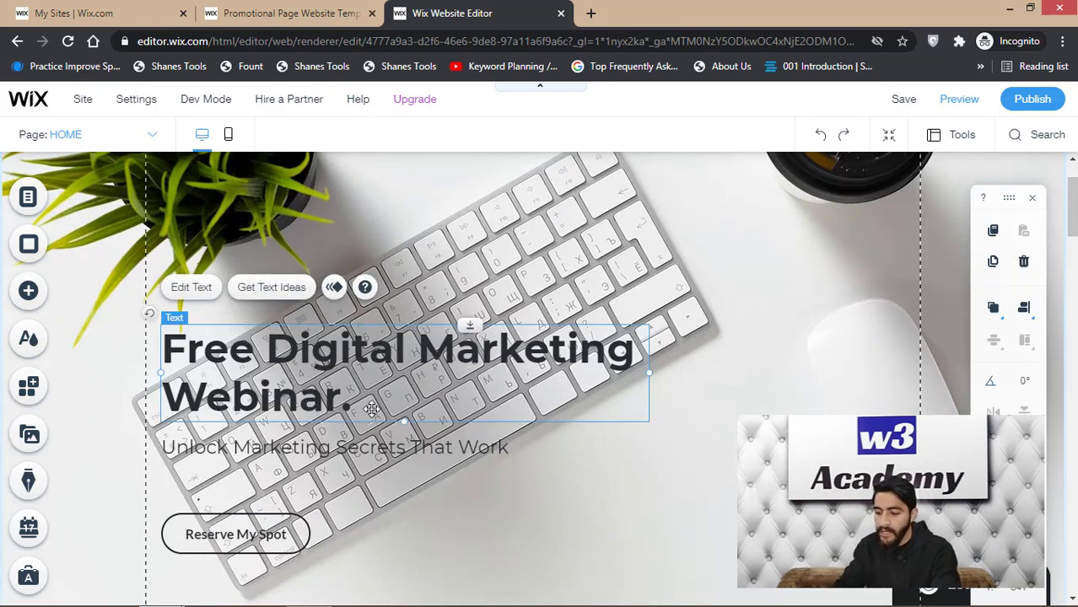
pyautogui.click(241, 538)
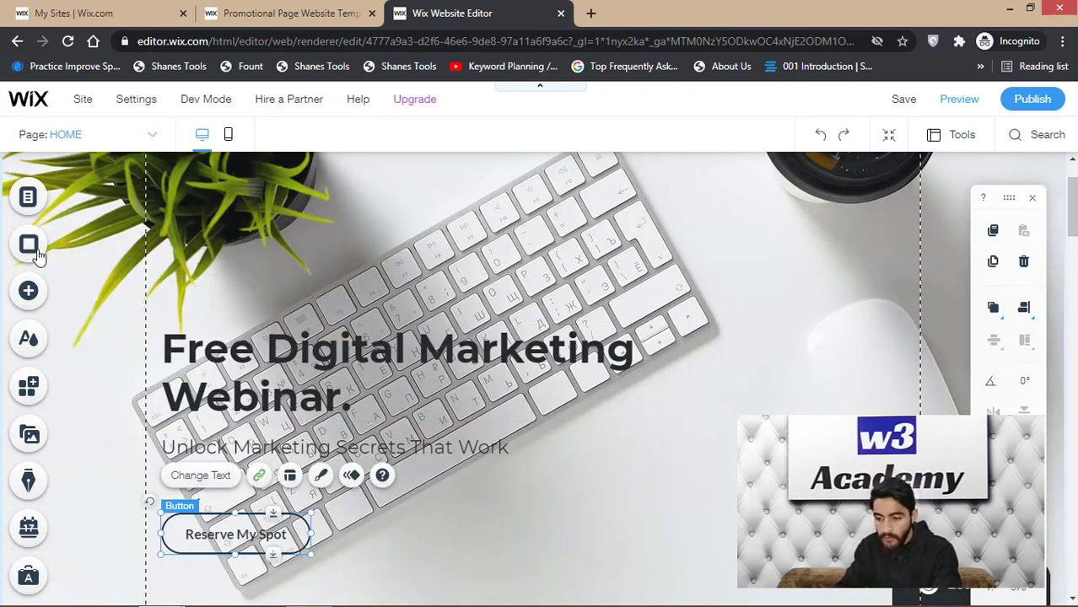
pyautogui.click(29, 291)
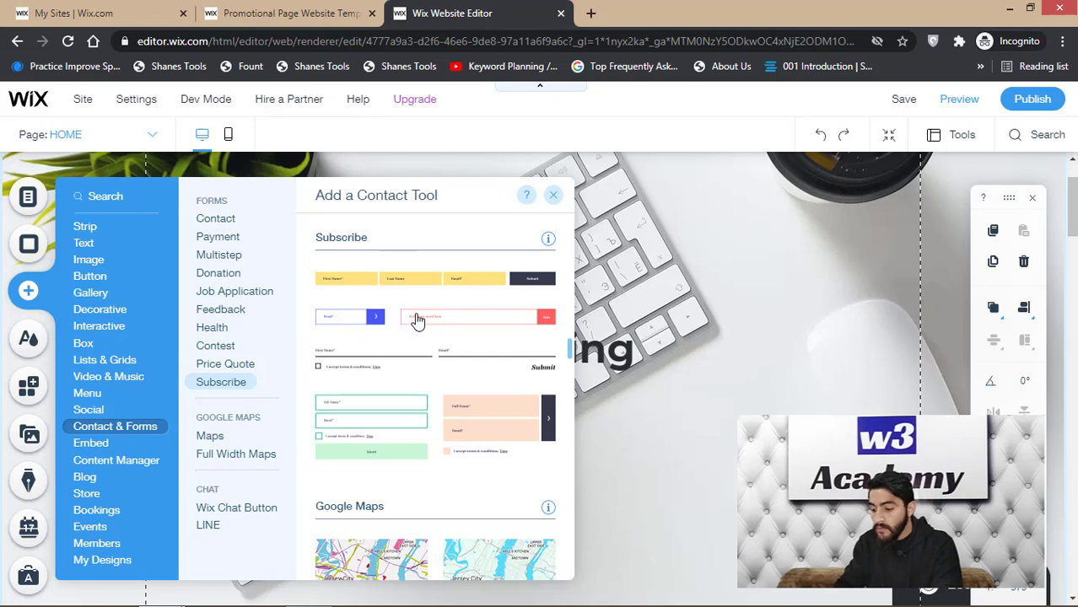
pyautogui.click(364, 434)
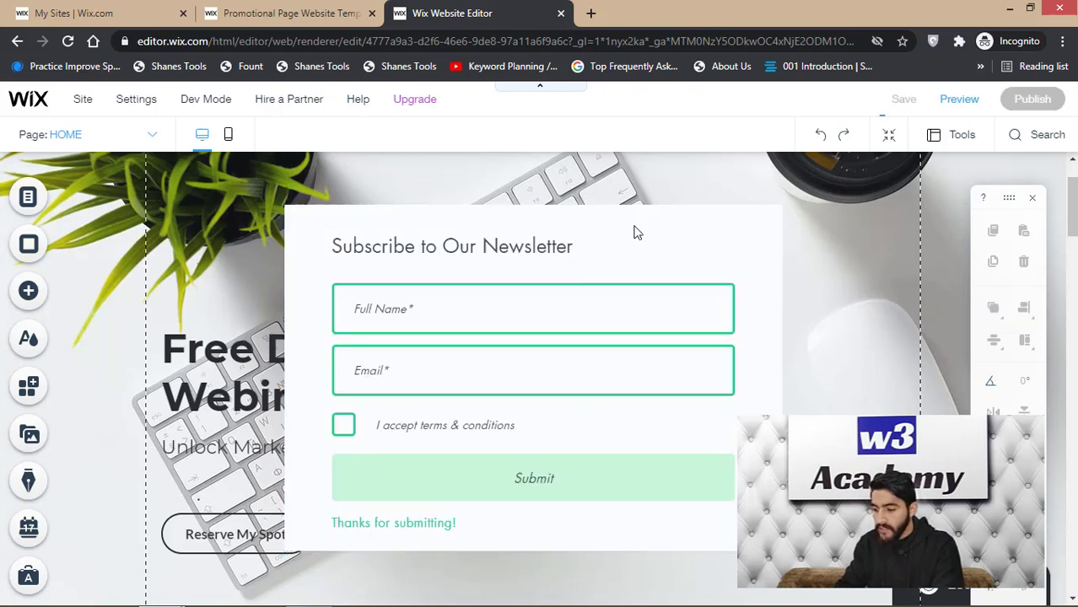
# Move the newsletter form down beside the Reserve My Spot button and delete that button from the opening section
pyautogui.click(635, 227)
pyautogui.moveTo(660, 248); pyautogui.dragTo(253, 463)
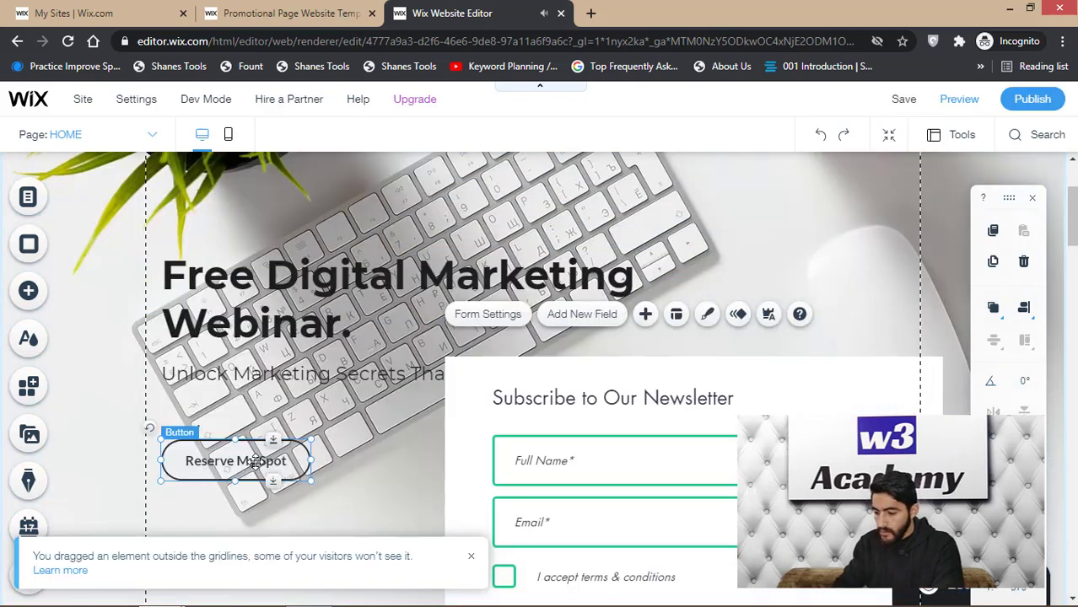
pyautogui.click(257, 463)
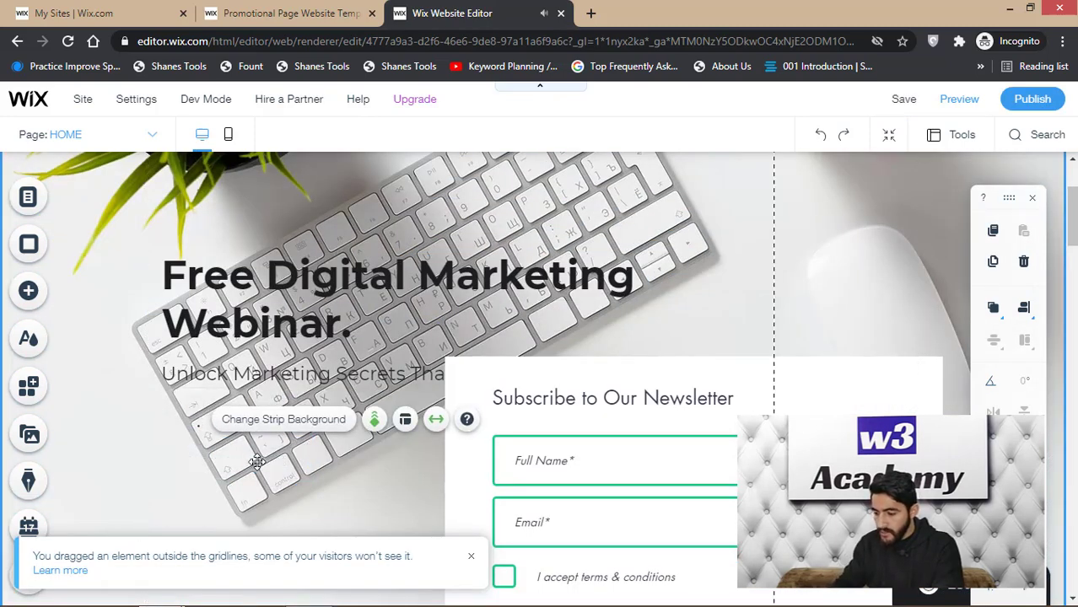
# Shrink the newsletter form and centre it beneath the webinar headline and tagline, with their left edges aligned
pyautogui.click(677, 403)
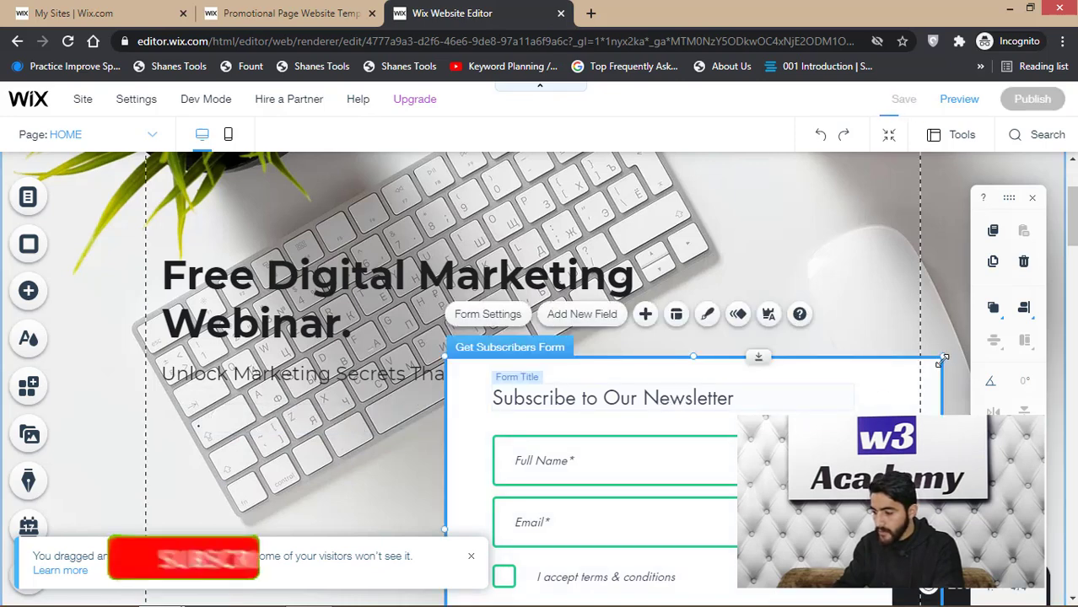
pyautogui.moveTo(943, 360); pyautogui.dragTo(895, 385)
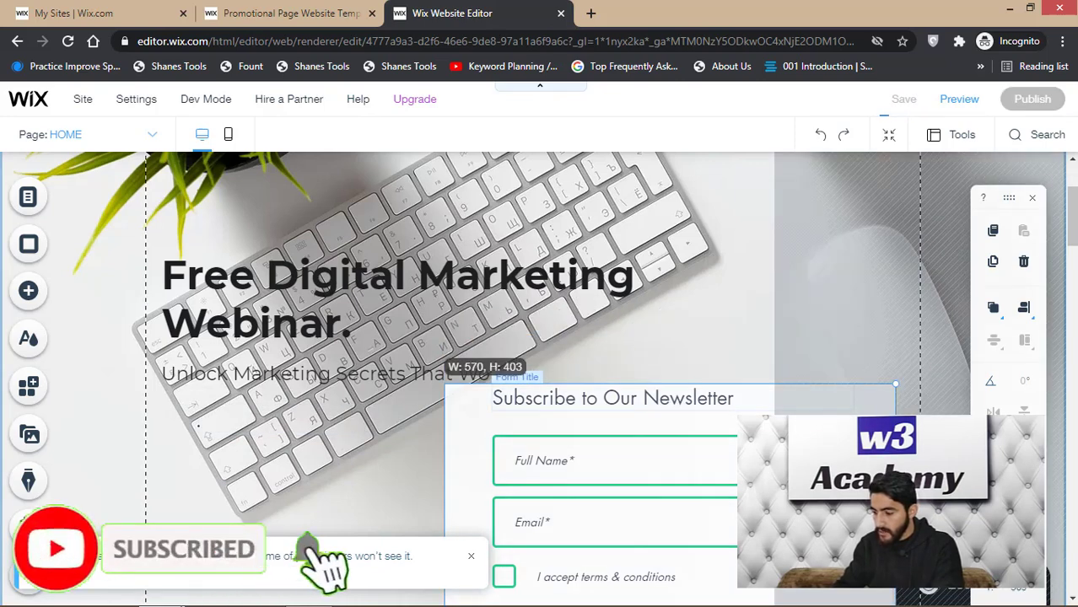
pyautogui.scroll(-2, 1076, 250)
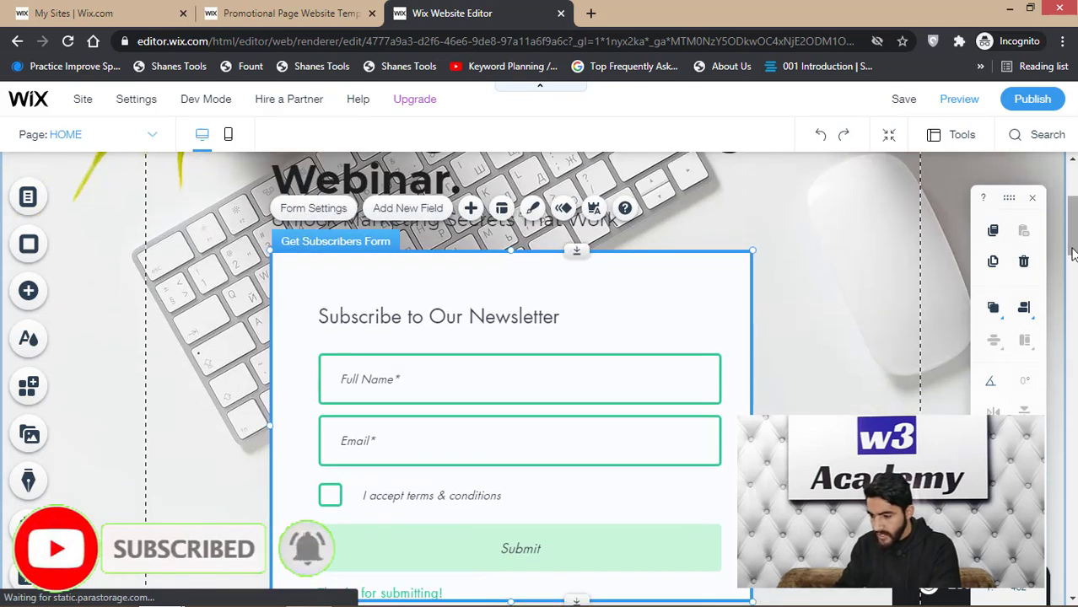
pyautogui.click(801, 299)
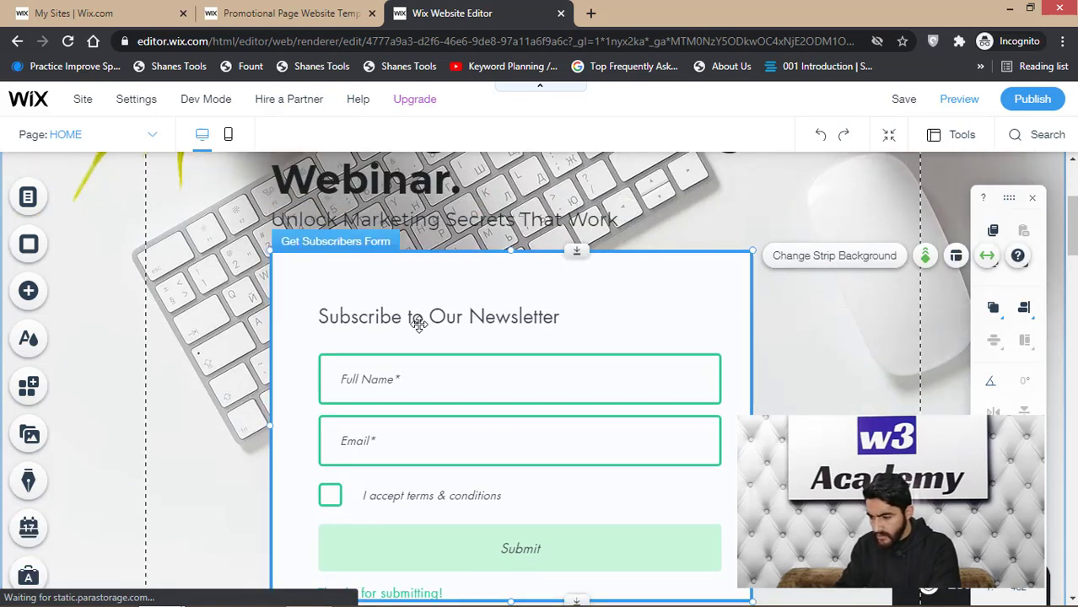
pyautogui.doubleClick(419, 325)
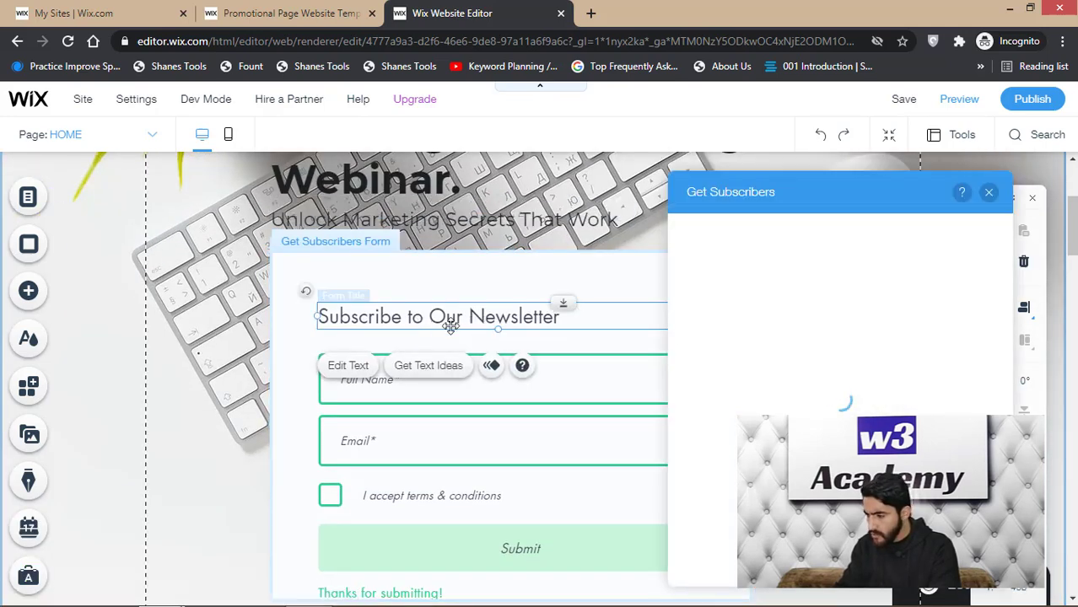
pyautogui.click(988, 192)
pyautogui.click(984, 198)
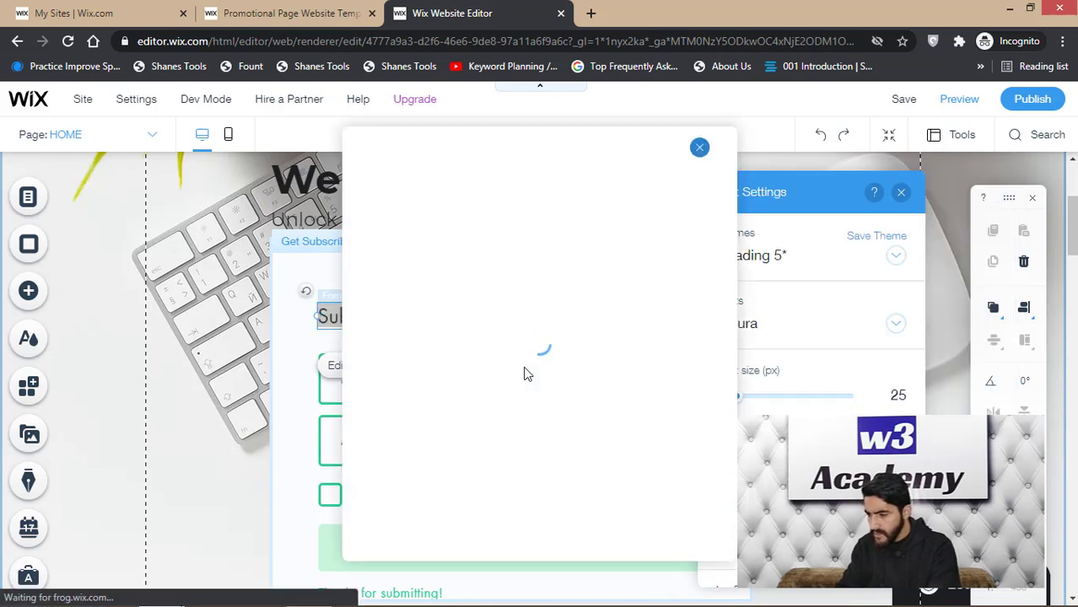
pyautogui.click(700, 150)
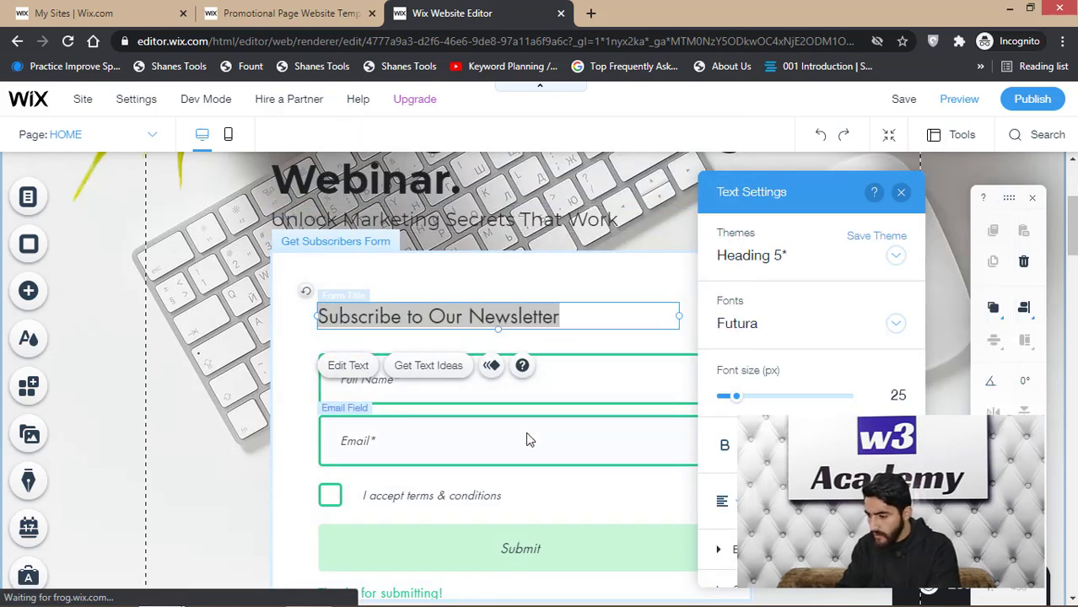
pyautogui.click(901, 192)
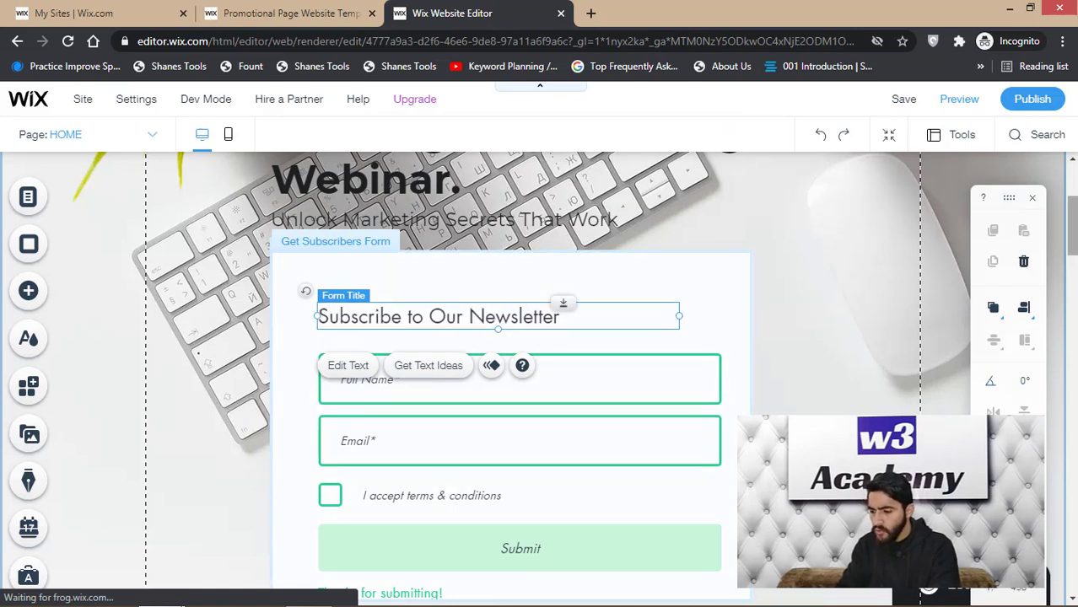
# Review the sections below the form, including You Will Learn How To and its Reserve My Spot button, and return to the header
pyautogui.scroll(-1, 1071, 226)
pyautogui.scroll(-1, 1072, 226)
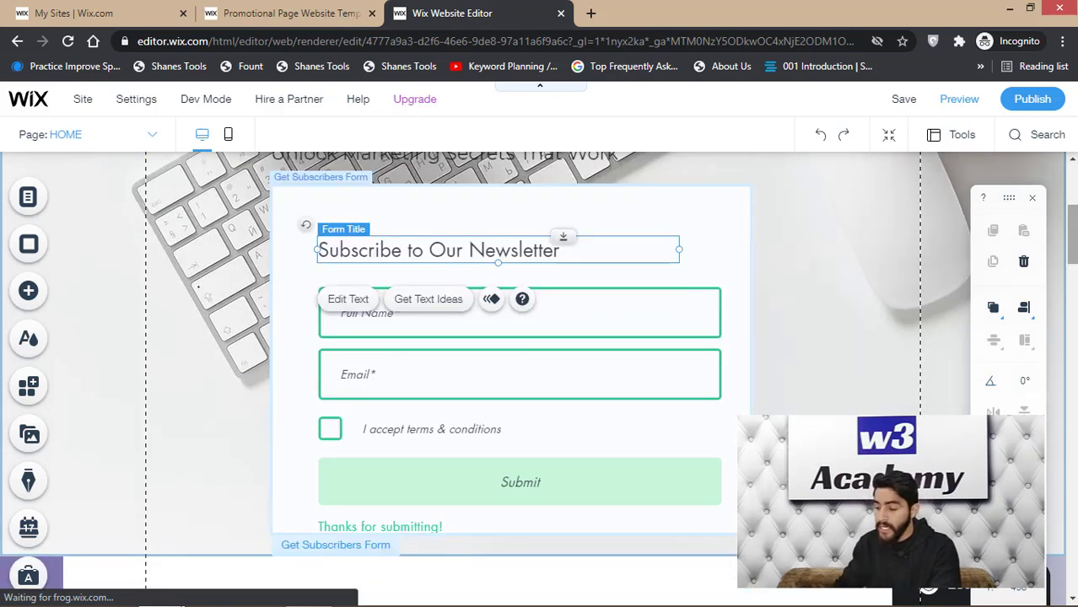
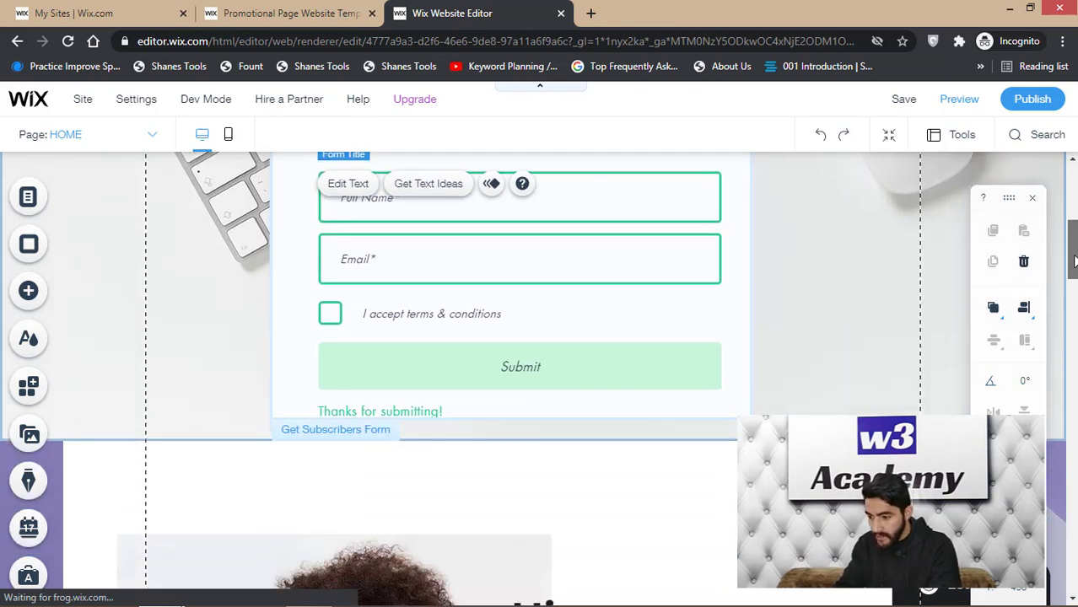
pyautogui.moveTo(1073, 263); pyautogui.dragTo(1073, 371)
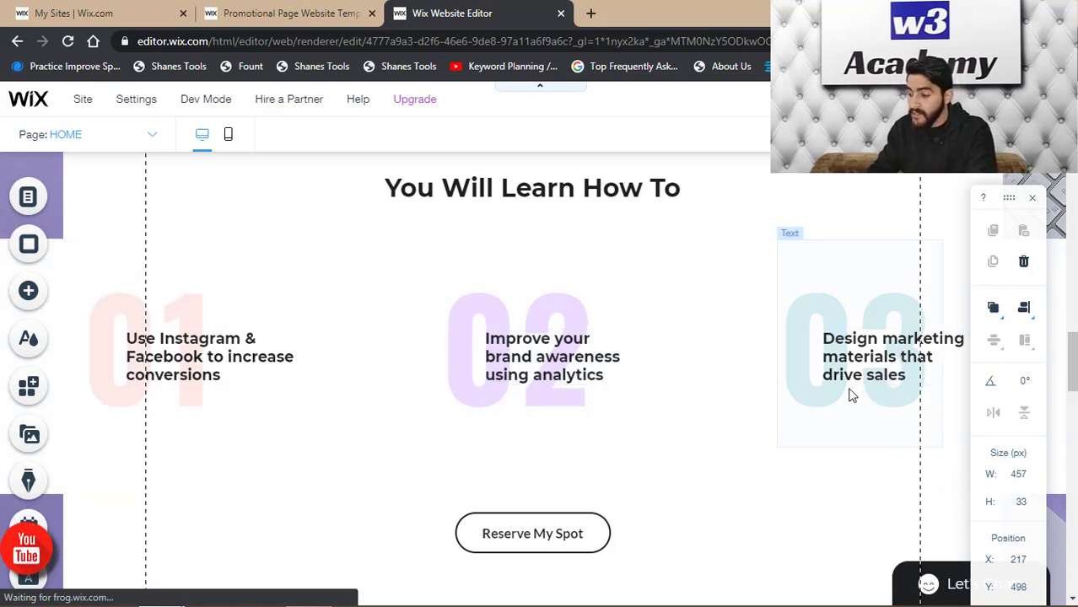
pyautogui.scroll(-2, 1073, 377)
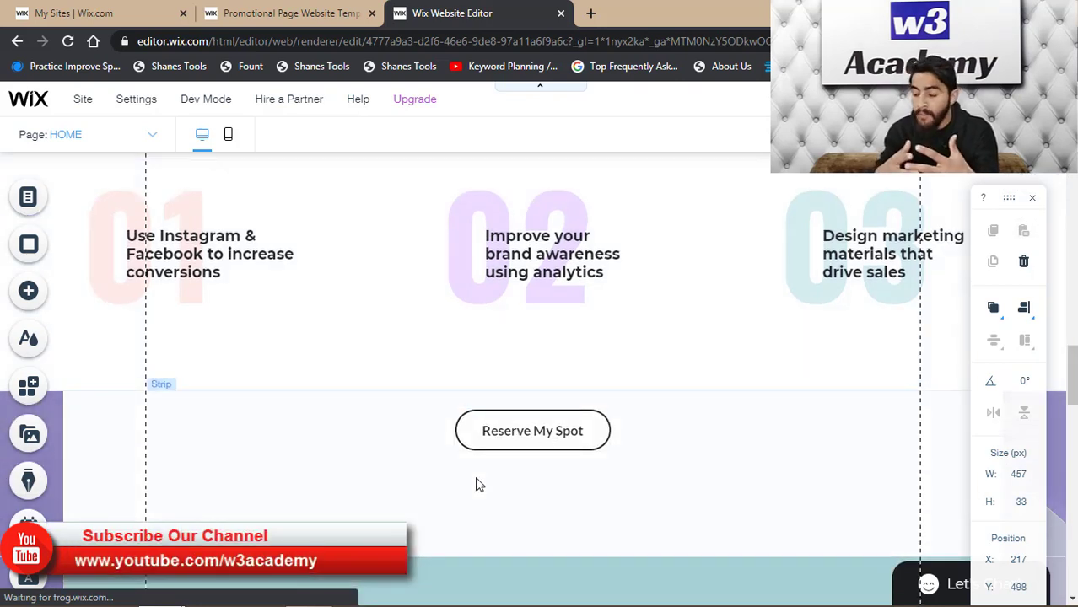
pyautogui.click(502, 431)
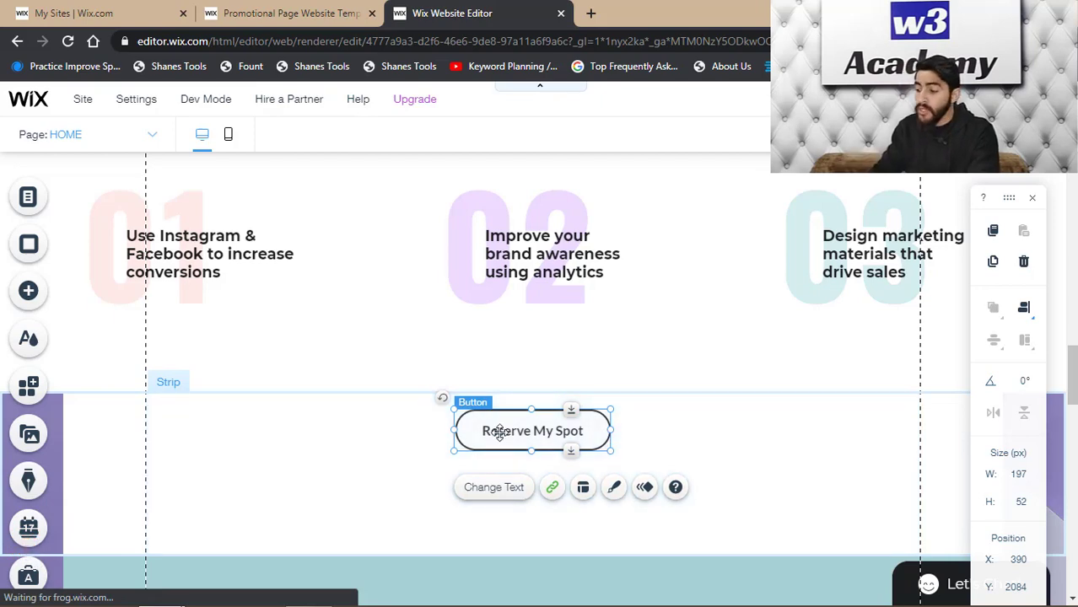
pyautogui.moveTo(1074, 375); pyautogui.dragTo(1074, 192)
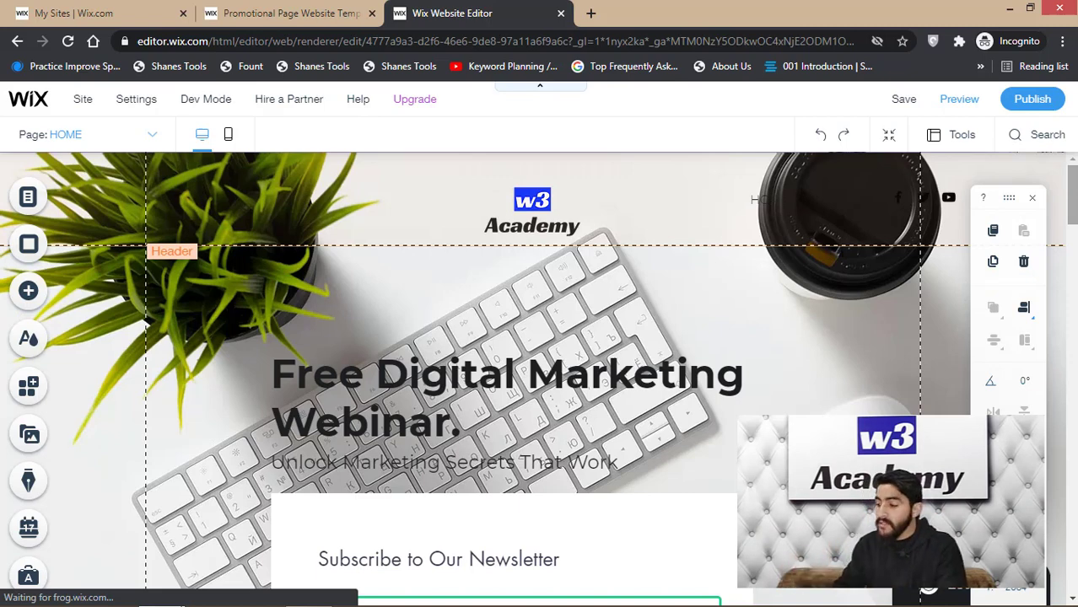
# Publish the site and open the live page to check its opening section and newsletter form
pyautogui.click(1035, 102)
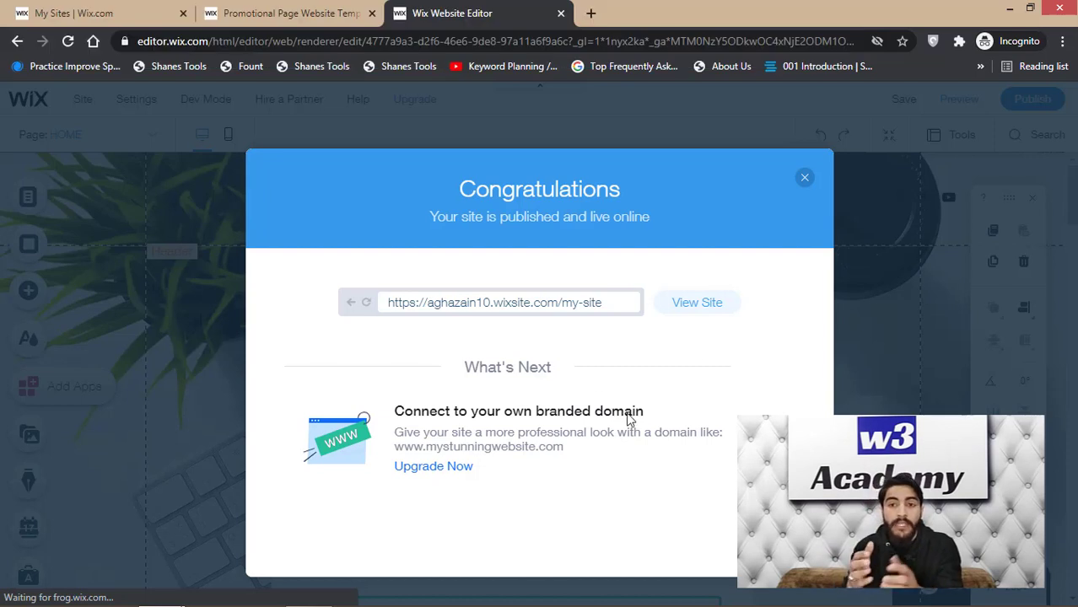
pyautogui.click(693, 310)
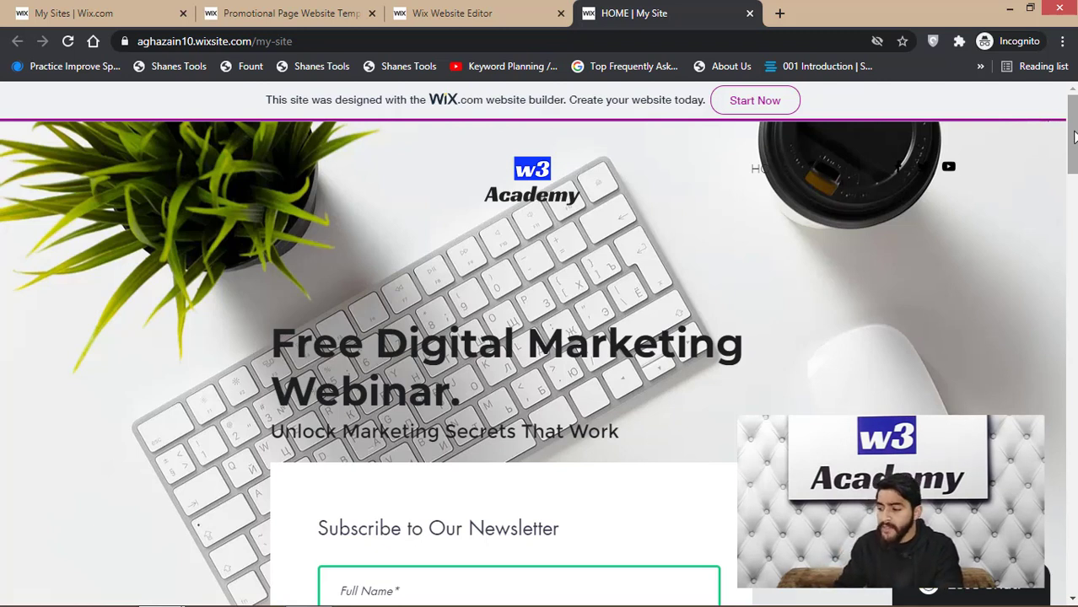
pyautogui.moveTo(1075, 135)
pyautogui.mouseDown()
pyautogui.moveTo(1074, 228)
pyautogui.moveTo(1074, 137)
pyautogui.mouseUp()
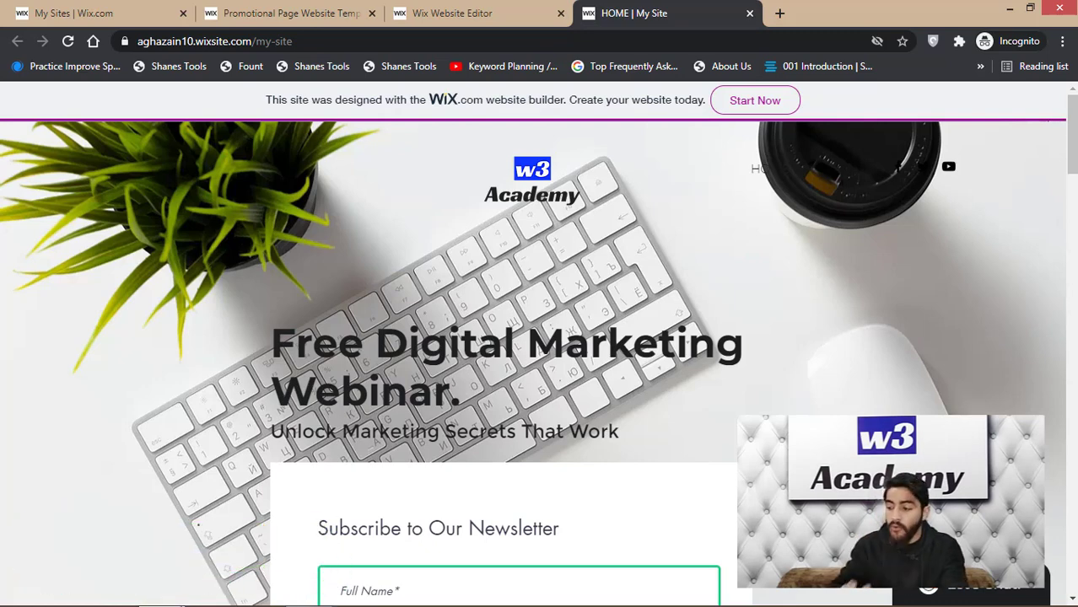
pyautogui.scroll(-3, 439, 354)
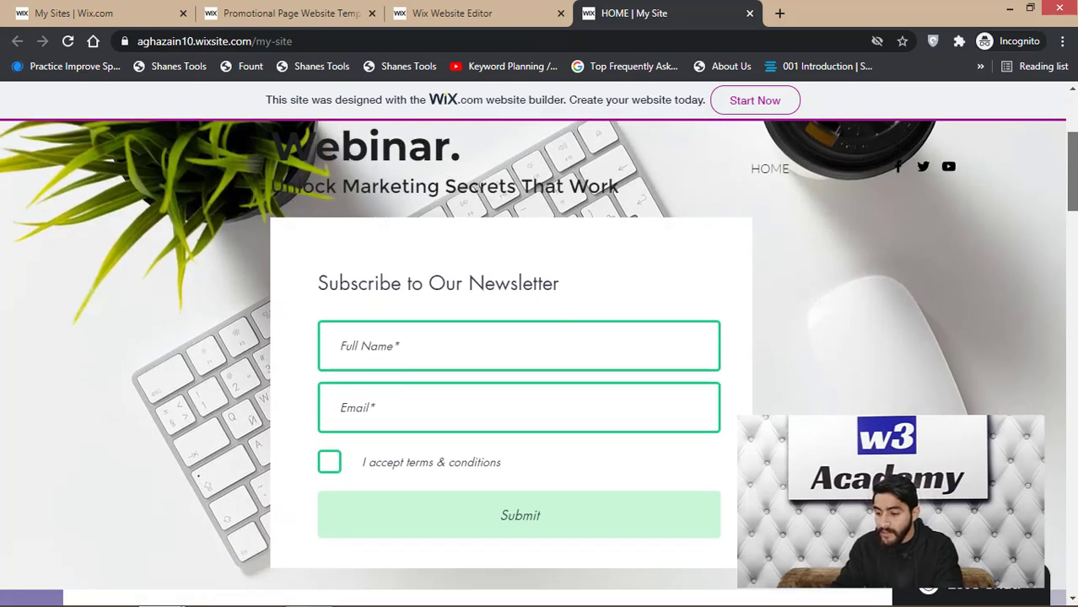
# Try the Full Name and Email fields of the live page's newsletter form and return to the page header
pyautogui.click(429, 328)
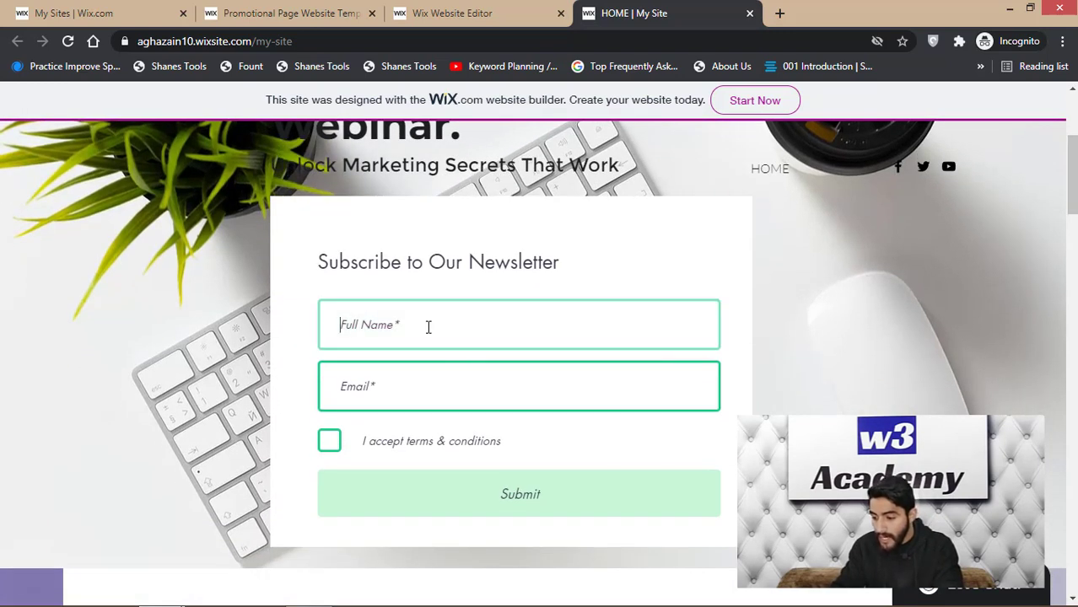
pyautogui.click(383, 396)
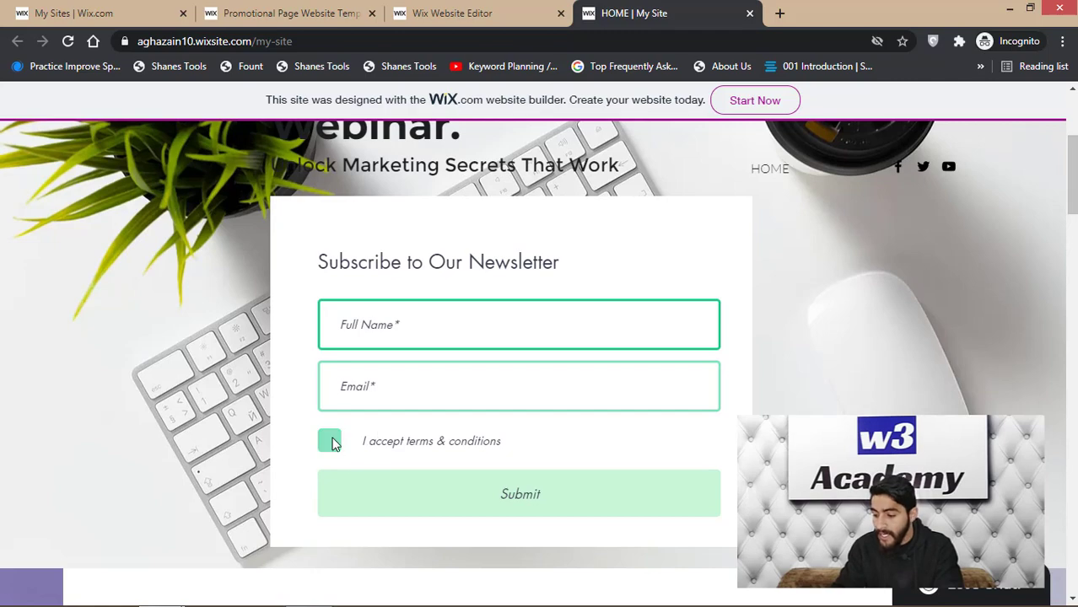
pyautogui.moveTo(1073, 184); pyautogui.dragTo(1072, 118)
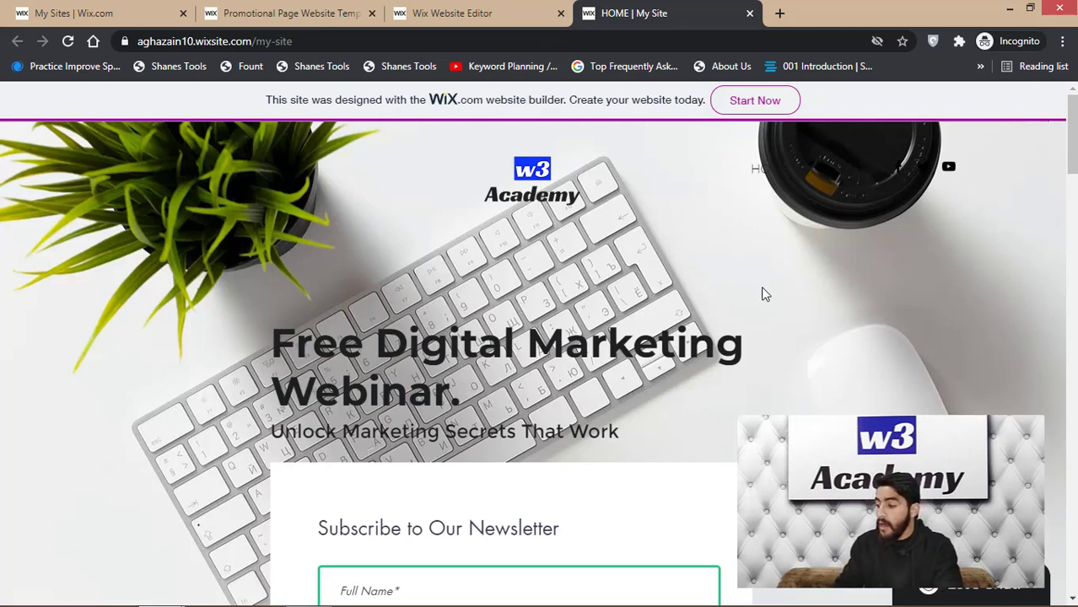
# Search Google for leadpages in a new browser tab
pyautogui.click(779, 13)
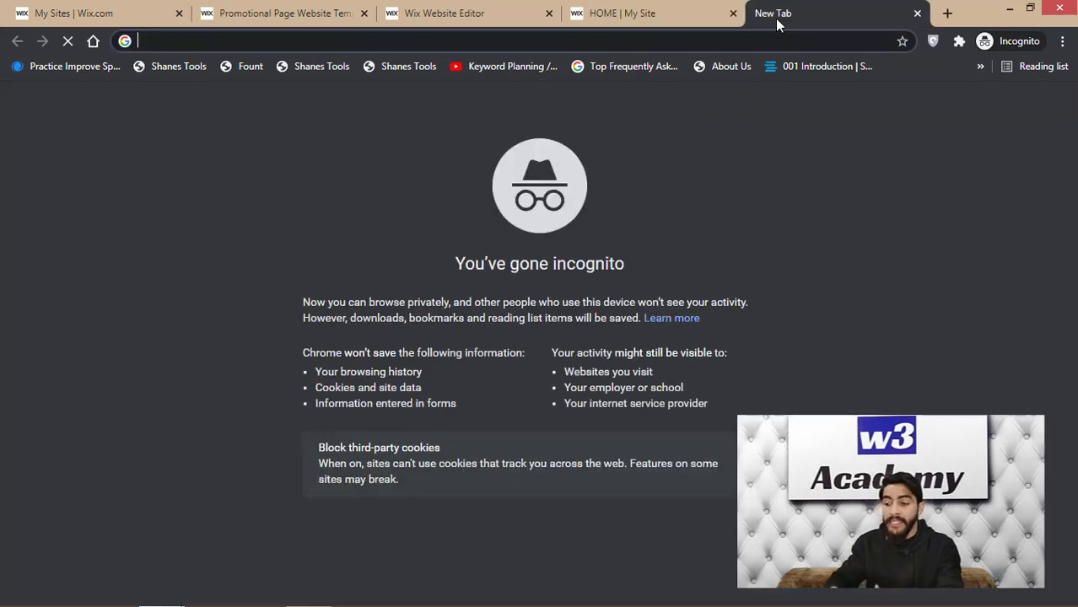
pyautogui.write('leadpage')
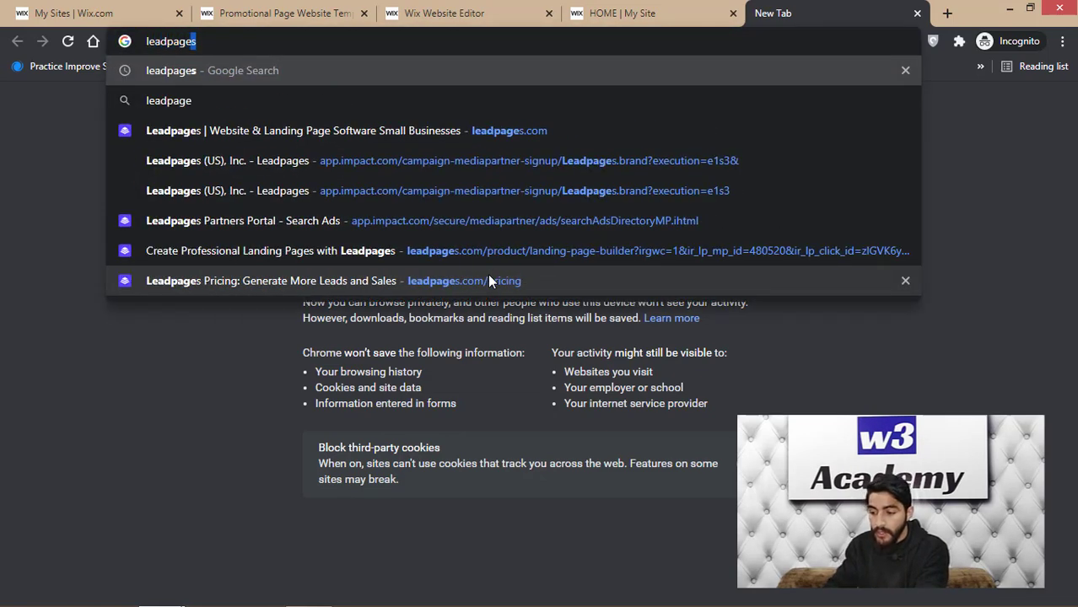
pyautogui.press('Return')
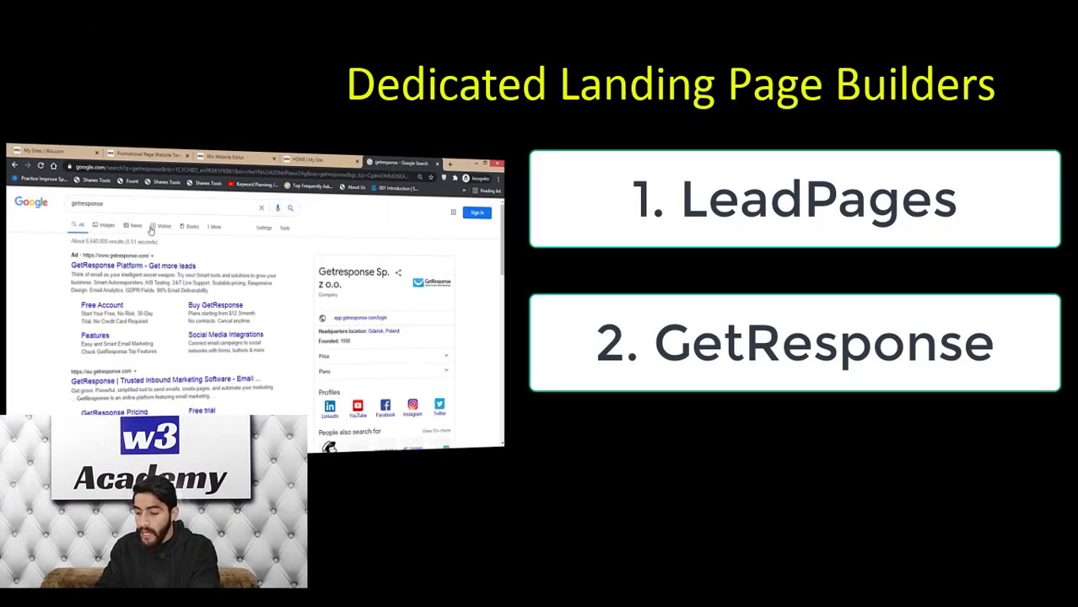
# Replace the getresponse query with sendinblue and run the Google search
pyautogui.moveTo(103, 204); pyautogui.dragTo(32, 220)
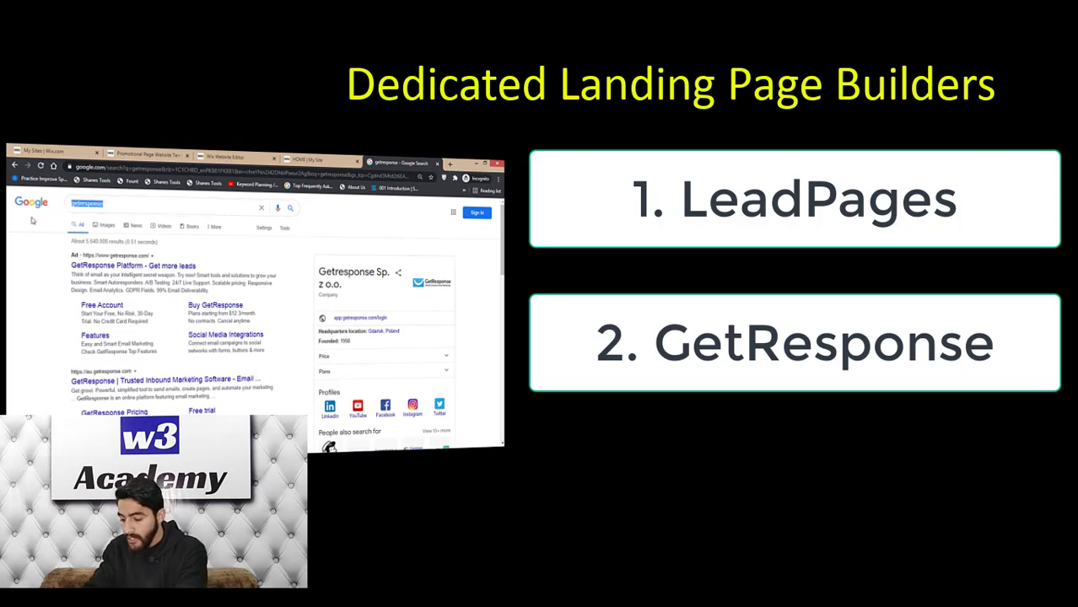
pyautogui.write('sendinblue')
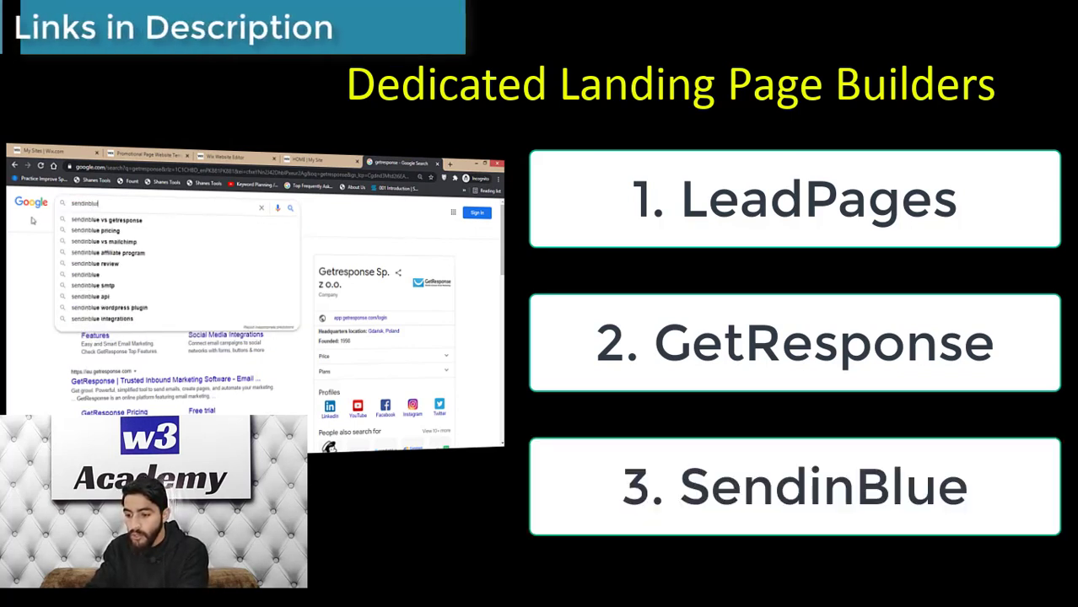
pyautogui.press('Return')
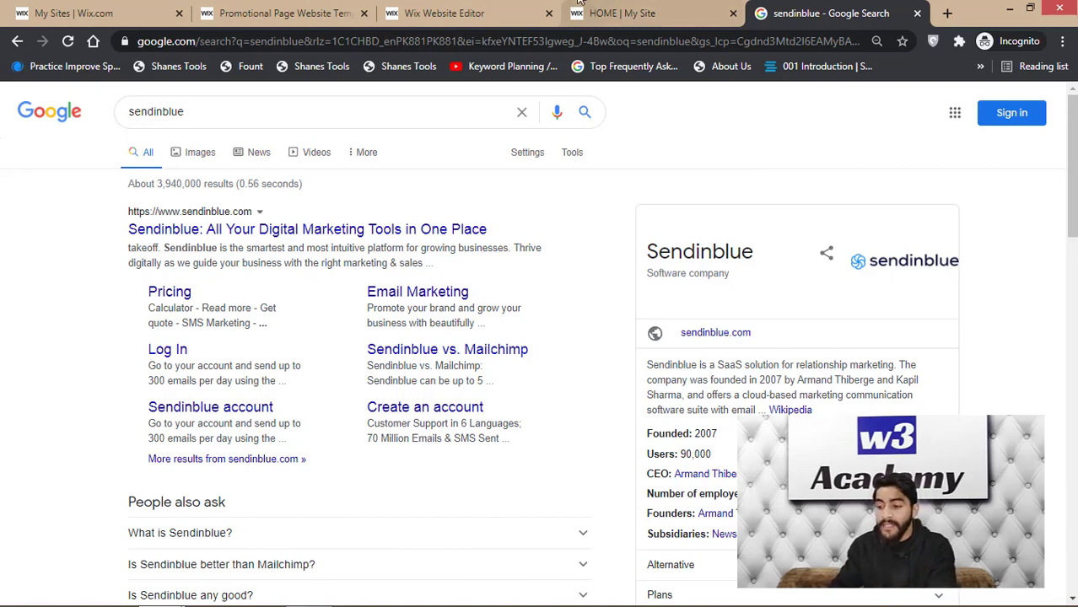
# Return to the Wix Website Editor and dismiss the Congratulations dialog to get back to the HOME page
pyautogui.click(276, 12)
pyautogui.click(452, 11)
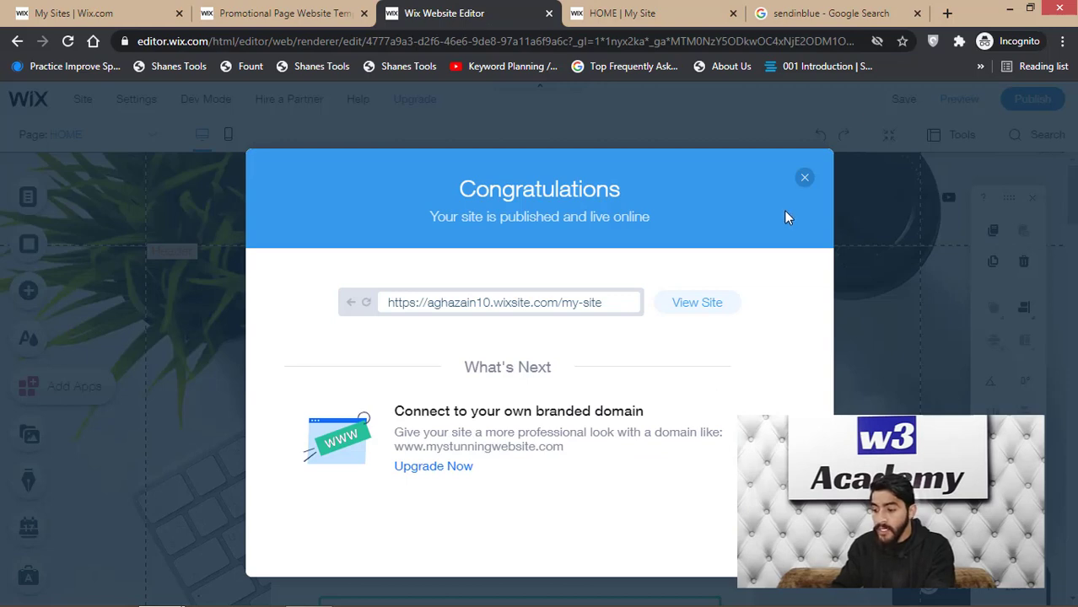
pyautogui.click(806, 180)
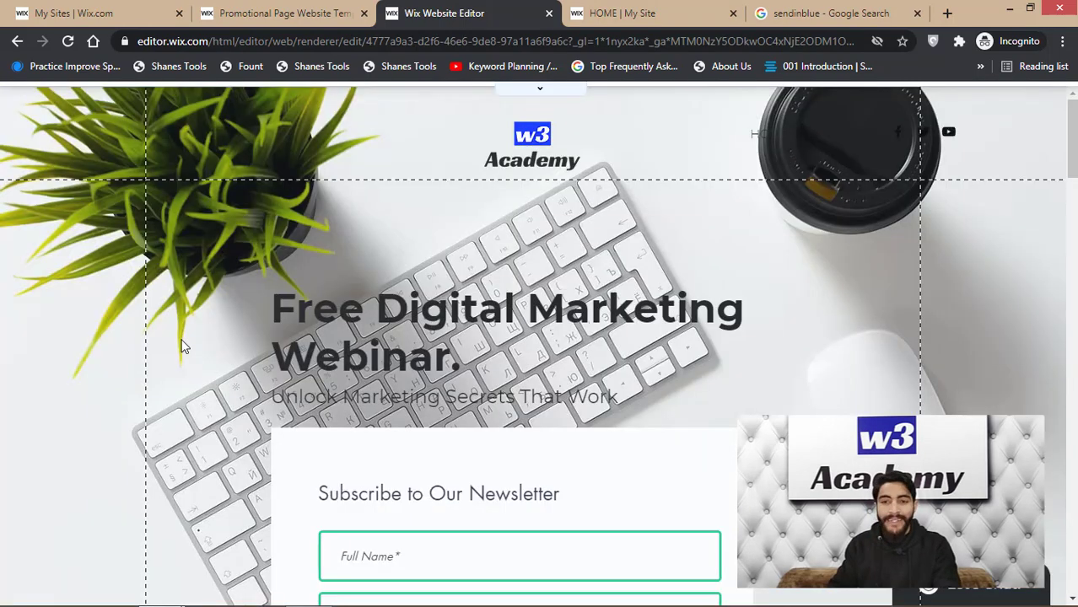